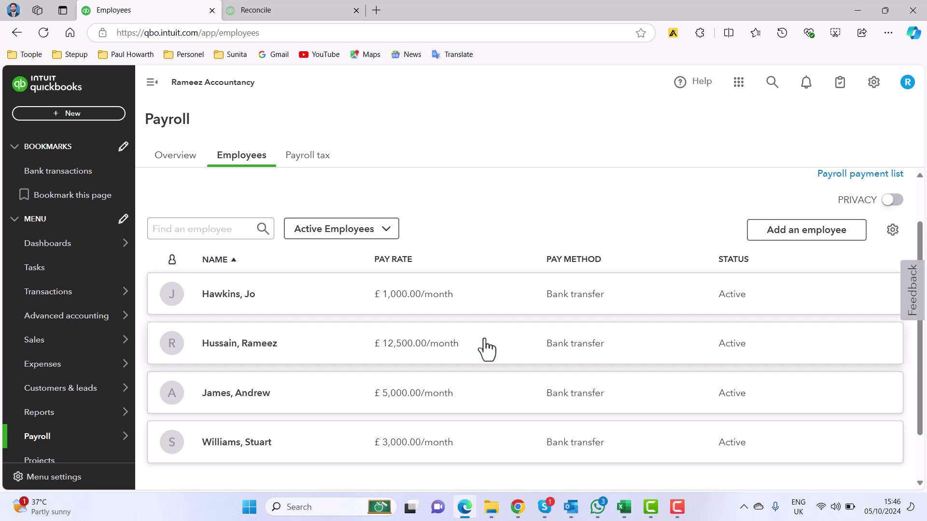
# Start a monthly payroll run for 10/09/2024–09/10/2024 with four employees at £21,500.00 gross
pyautogui.scroll(2, 486, 347)
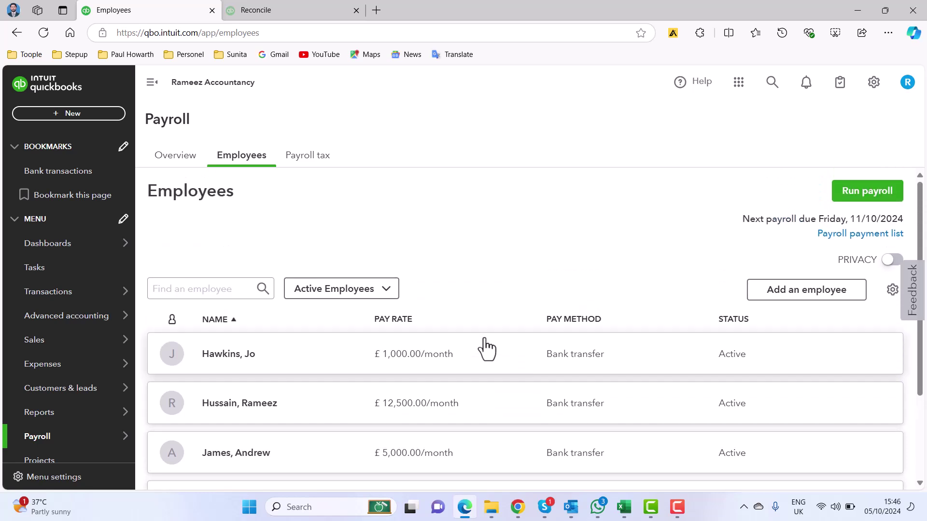
pyautogui.click(859, 202)
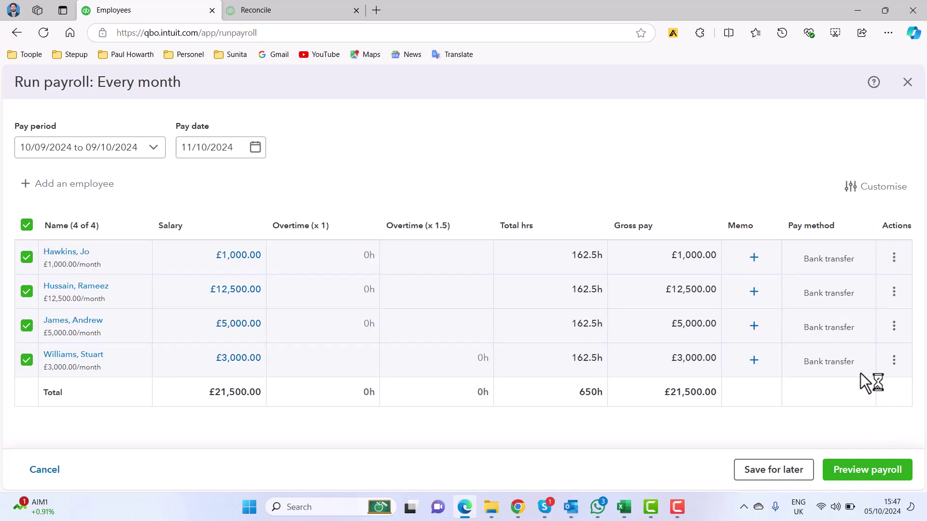
# Preview the £21,500.00 payroll for pay date 11/10/2024; a workplace pension setup warning blocks it
pyautogui.click(868, 470)
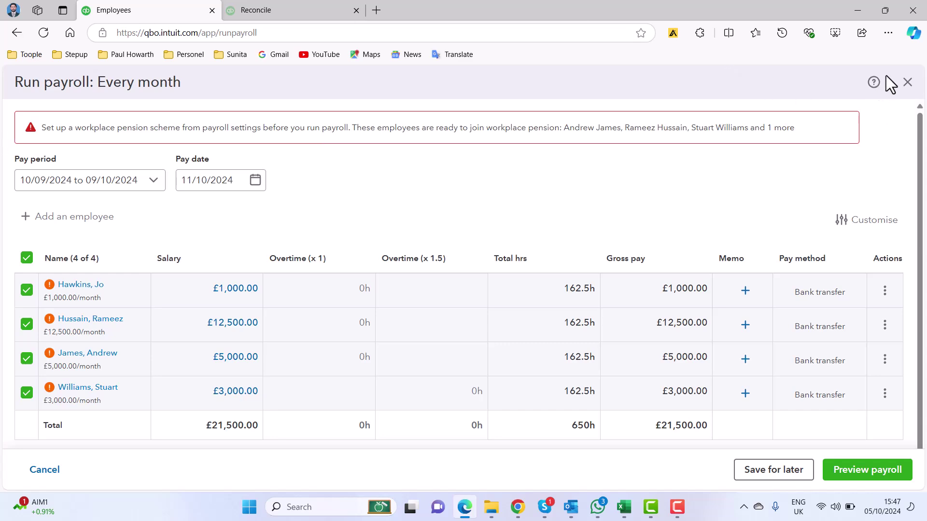
# Close the unfinished payroll run and start a new journal entry from + New
pyautogui.click(907, 83)
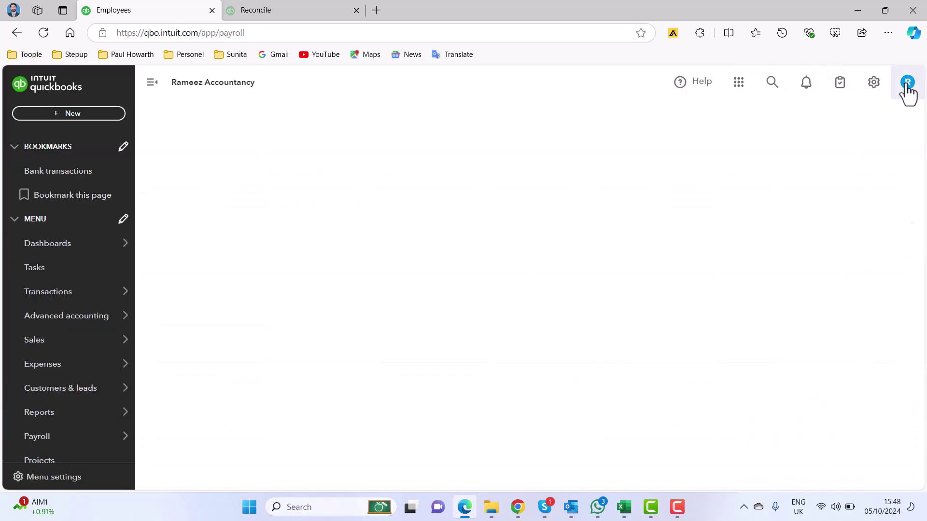
pyautogui.click(87, 121)
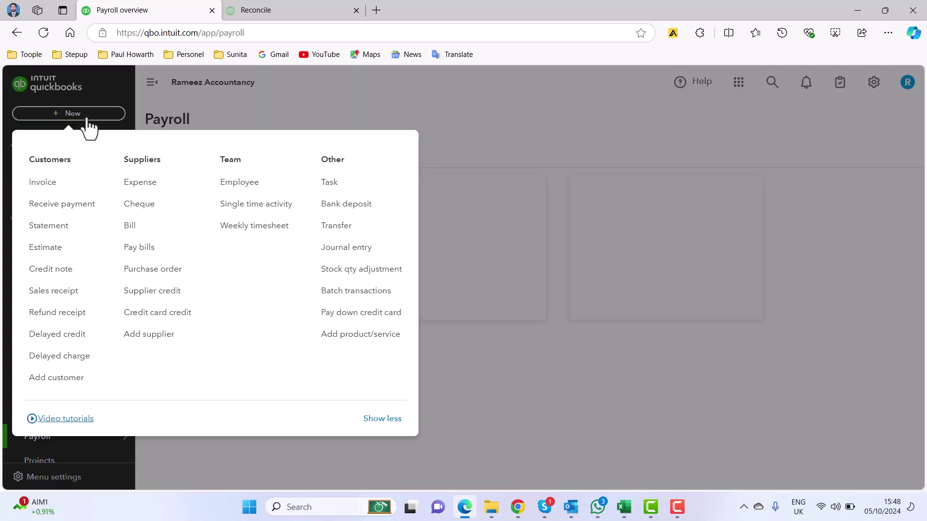
pyautogui.click(356, 250)
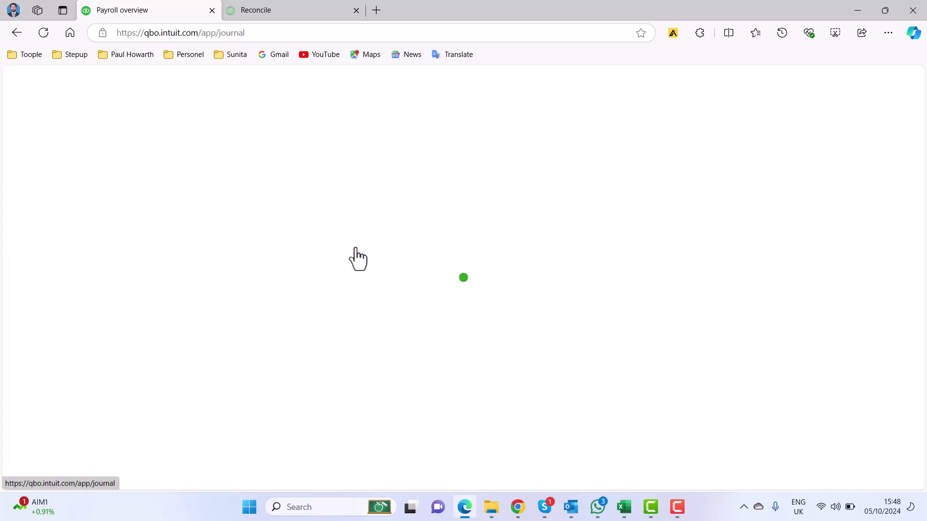
# Review the Monthly Payroll JV on sheets Case1 to Case4; Case4 balances at £14,479.80
pyautogui.click(623, 508)
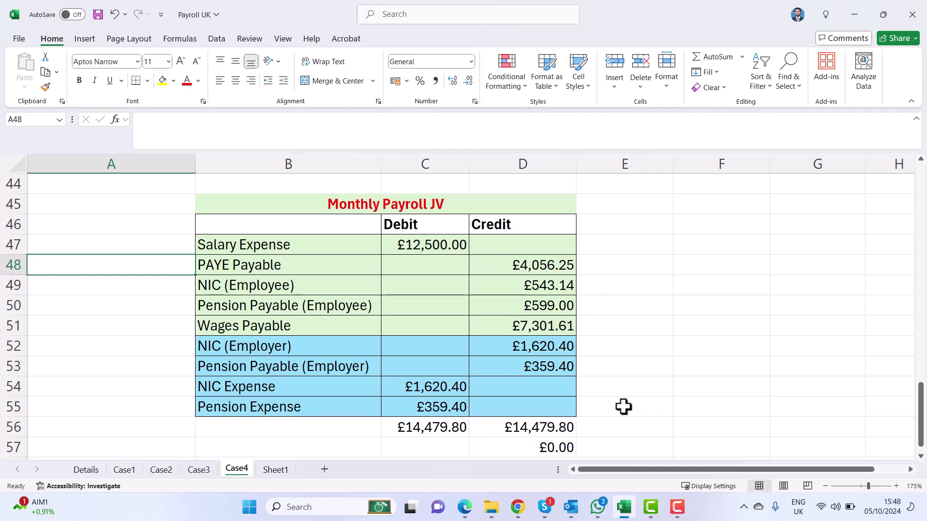
pyautogui.click(132, 475)
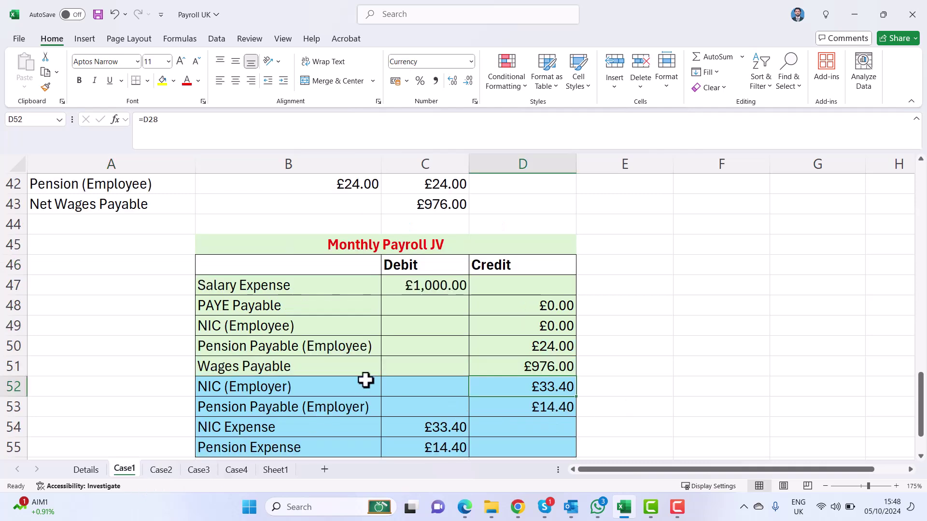
pyautogui.scroll(-1, 370, 370)
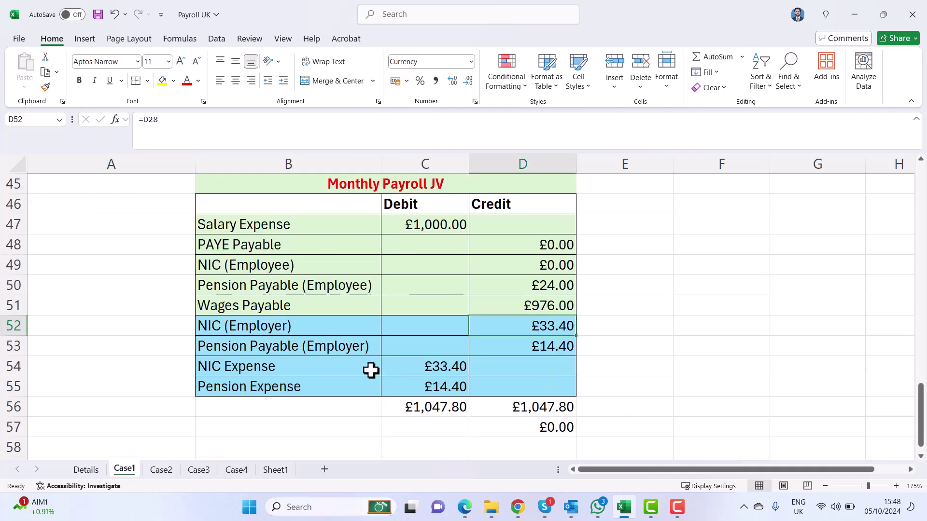
pyautogui.click(159, 470)
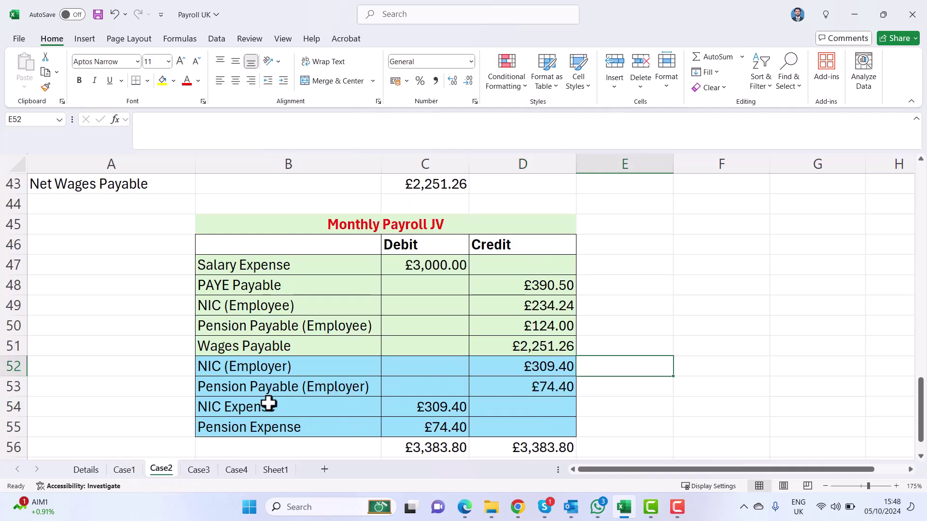
pyautogui.scroll(-1, 268, 403)
pyautogui.click(203, 469)
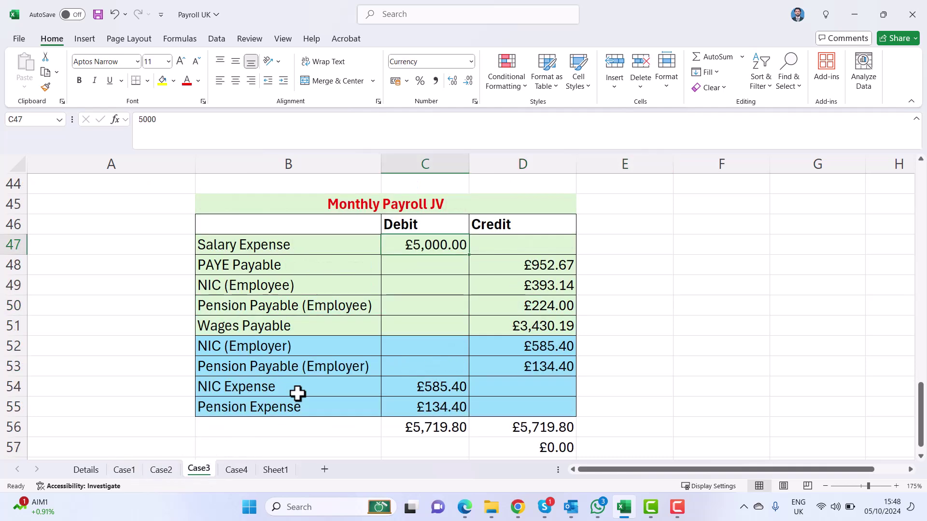
pyautogui.click(233, 470)
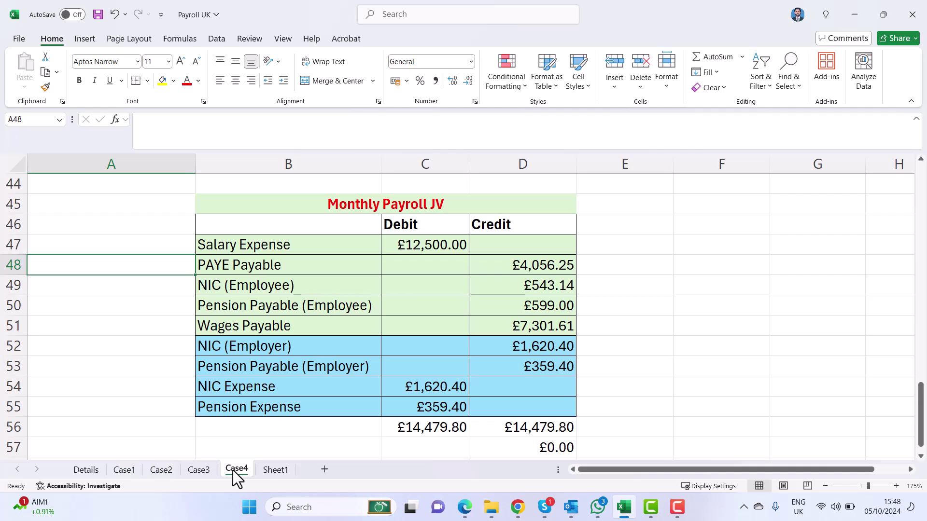
# Show Sheet1's combined Monthly Payroll JV, balanced at £24,631.18 with £0.00 difference
pyautogui.click(276, 471)
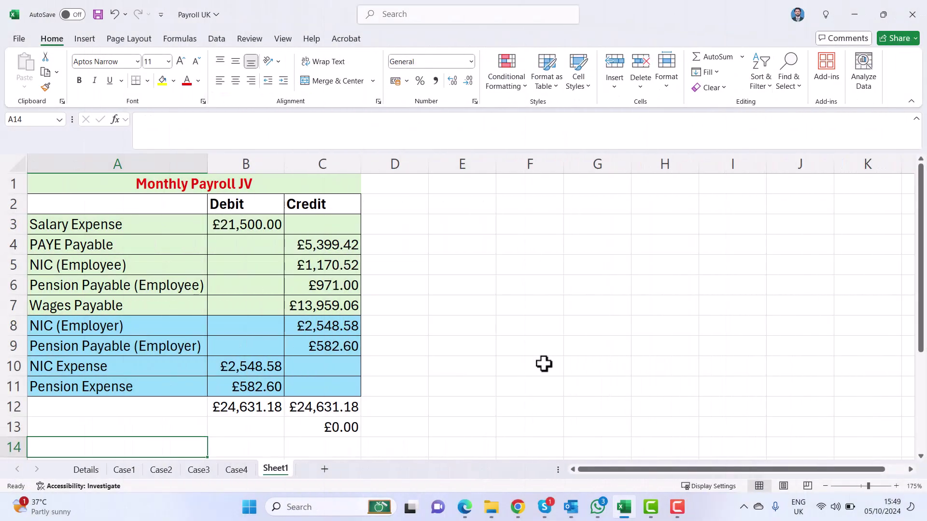
# Set journal entry no.31's date to 31/01/2024
pyautogui.click(464, 512)
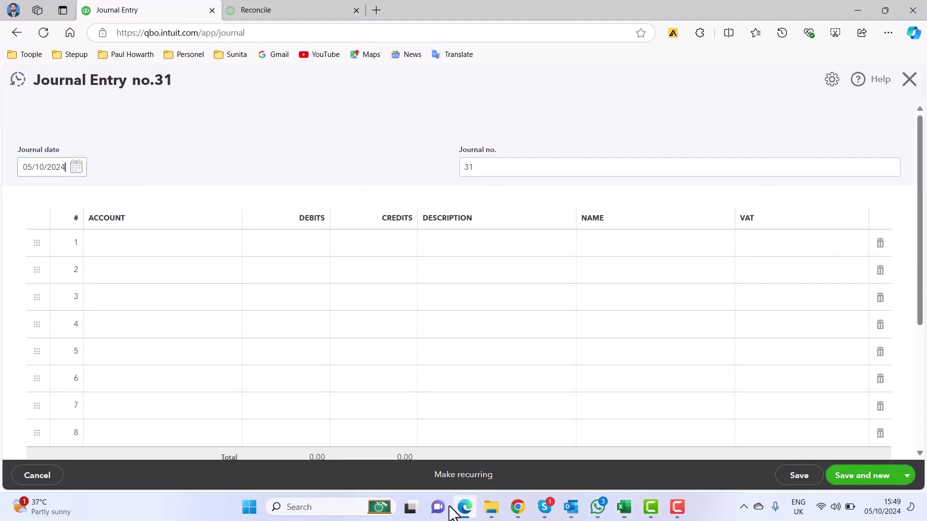
pyautogui.click(77, 168)
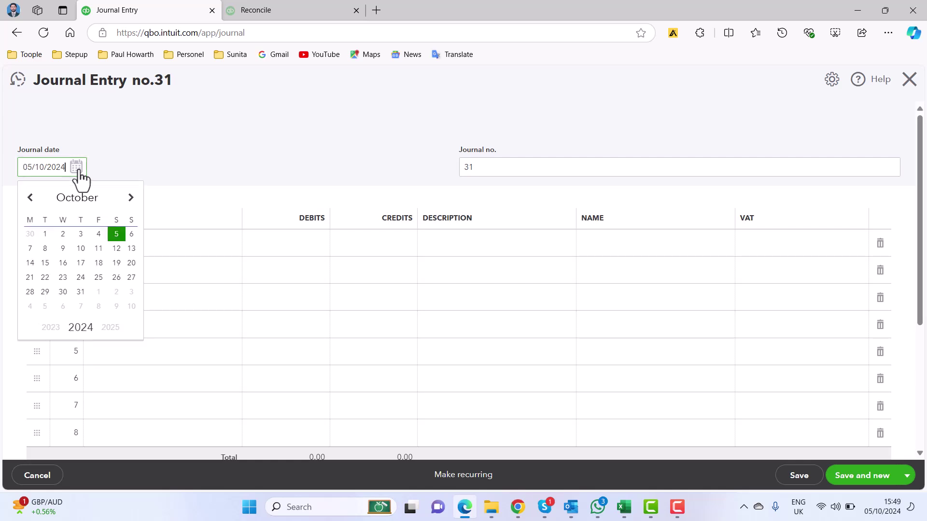
pyautogui.click(31, 197)
pyautogui.click(31, 197)
pyautogui.click(31, 197)
pyautogui.click(31, 197)
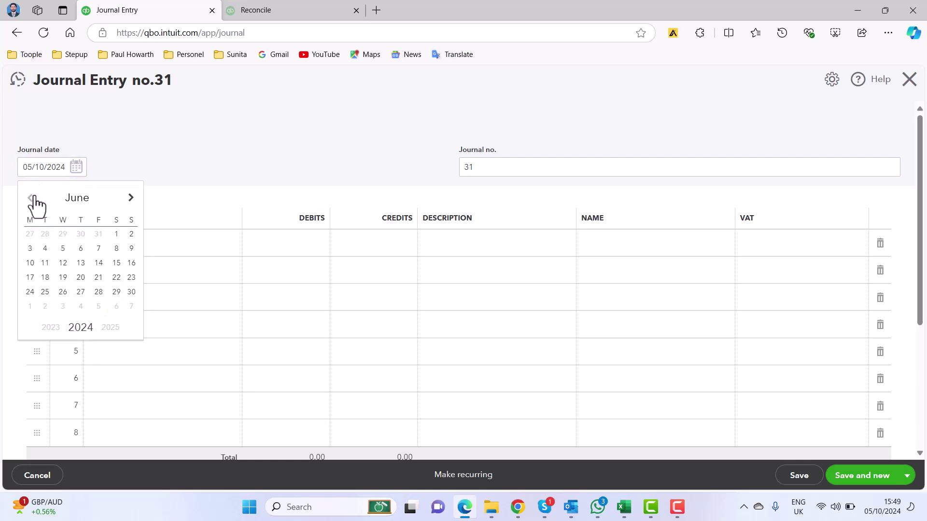
pyautogui.click(30, 197)
pyautogui.click(30, 197)
pyautogui.click(31, 197)
pyautogui.click(31, 197)
pyautogui.click(30, 198)
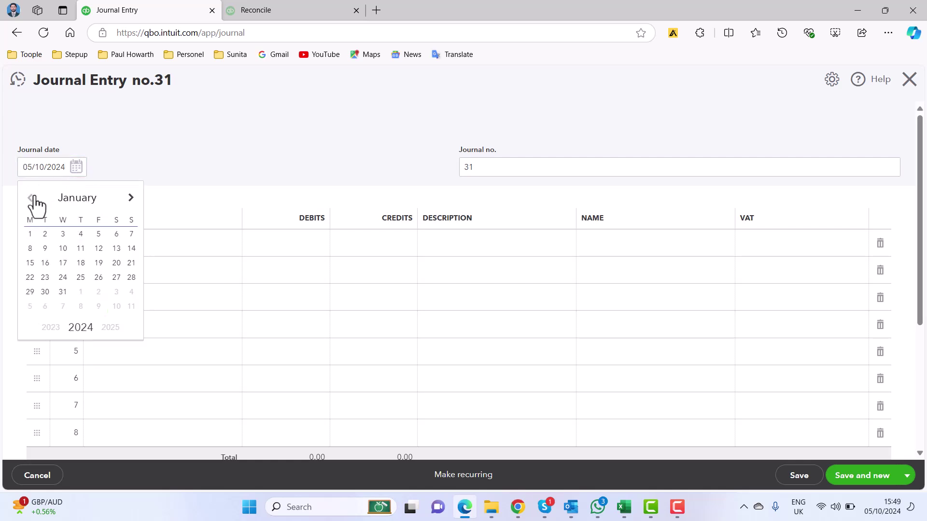
pyautogui.click(63, 292)
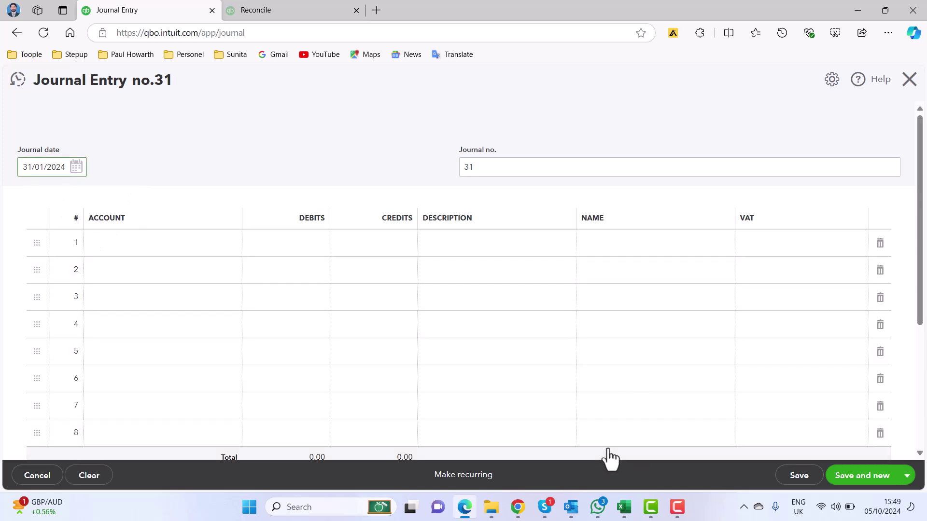
# Copy the £21,500.00 Salary Expense amount from cell B3 in the Excel workbook
pyautogui.click(624, 509)
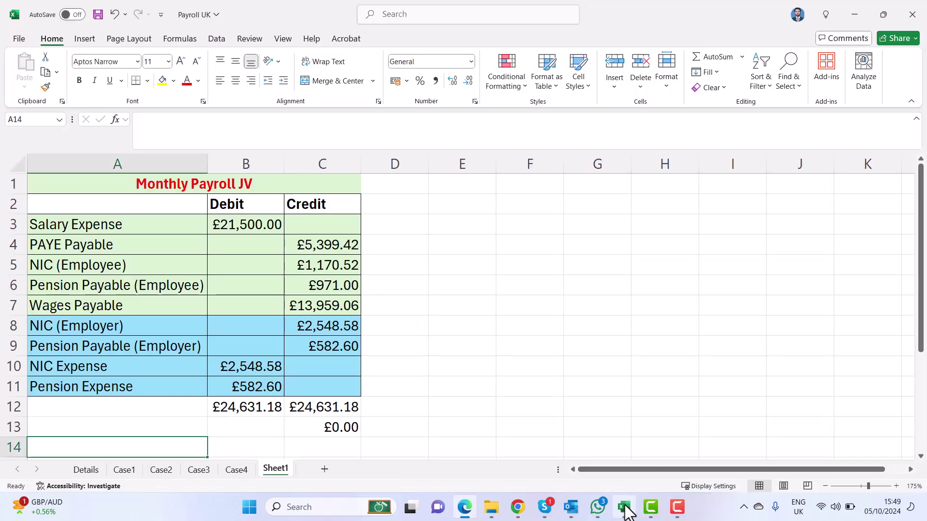
pyautogui.click(247, 225)
pyautogui.hotkey('ctrl', 'c')
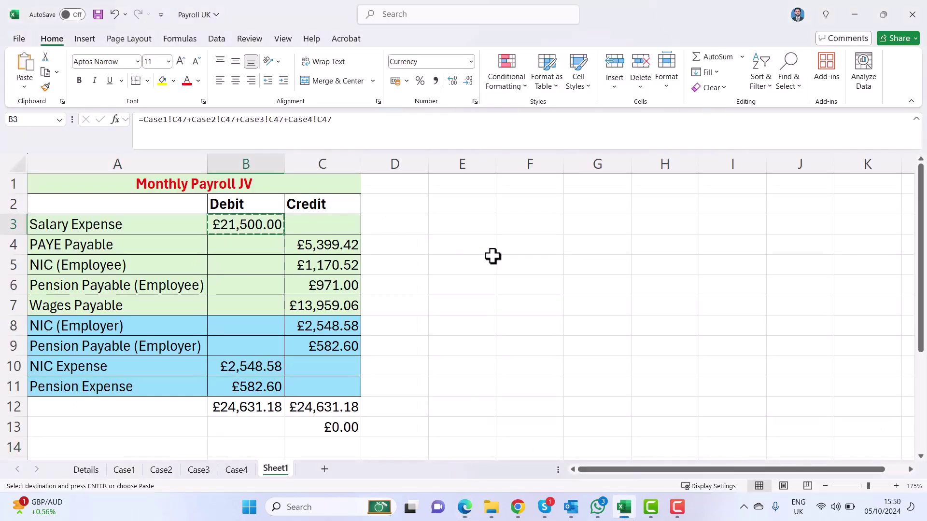
pyautogui.hotkey('alt', 'Tab')
# Debit 801 Salaries 21,500.00 on line 1, described 'Monthly Salary Expense'
pyautogui.click(186, 245)
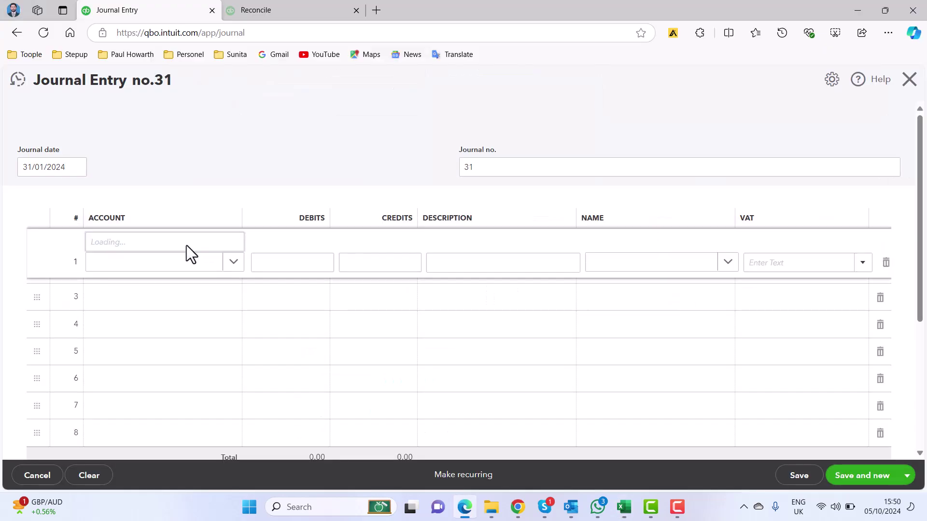
pyautogui.write('Sal')
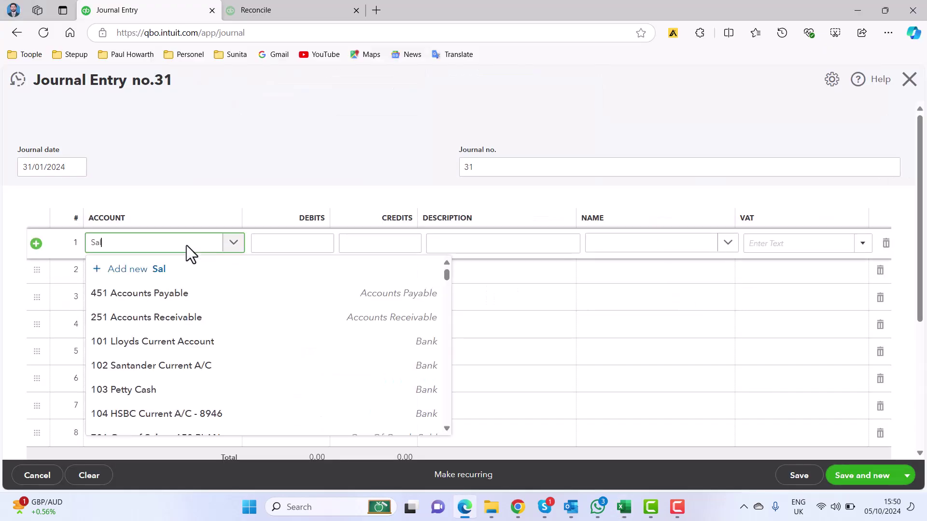
pyautogui.write('aries')
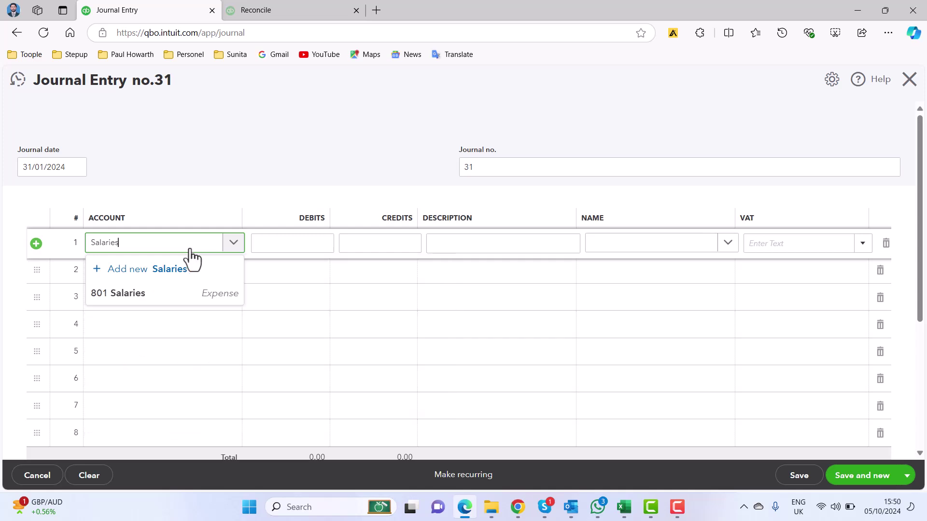
pyautogui.click(159, 293)
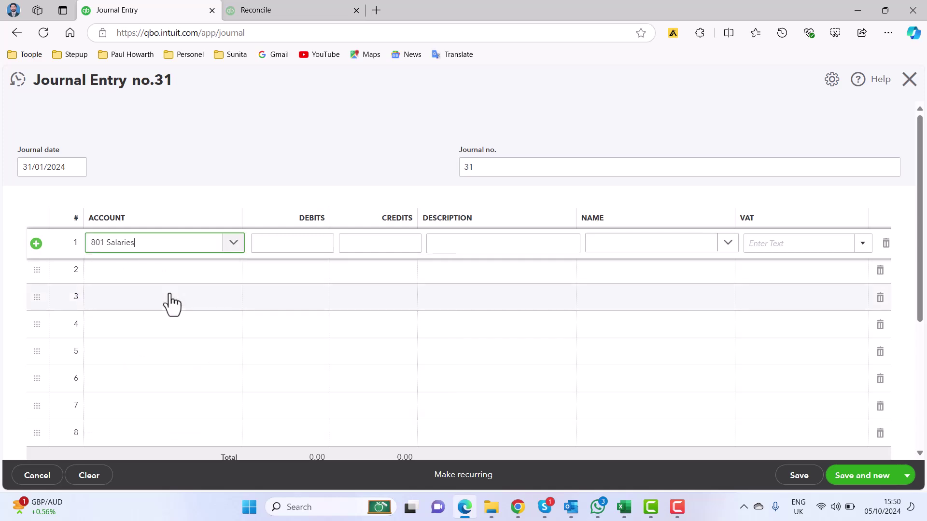
pyautogui.click(325, 241)
pyautogui.write('21500')
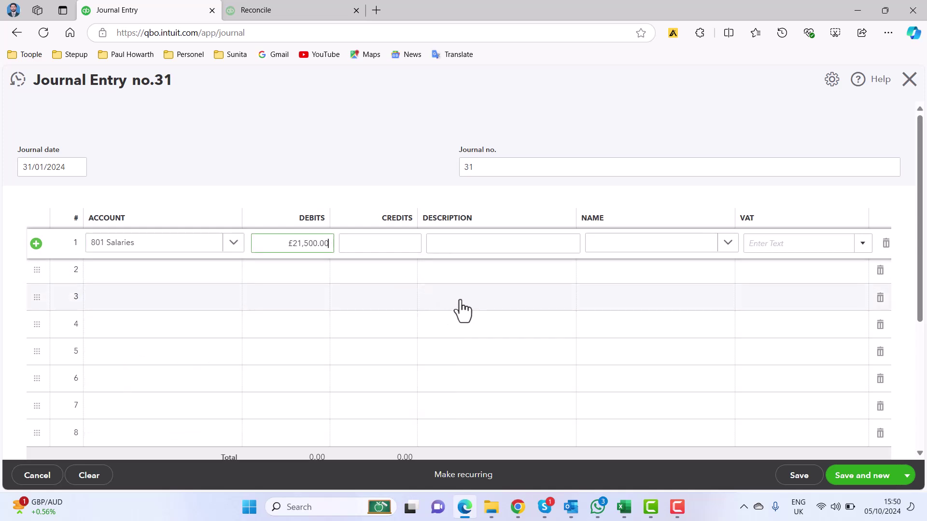
pyautogui.press('Tab')
pyautogui.press('Tab')
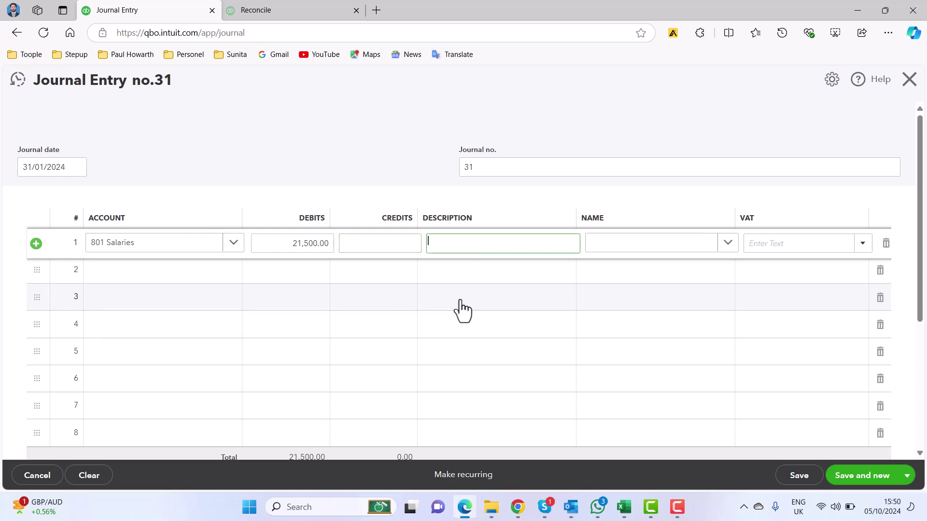
pyautogui.write('Monthly Sala')
pyautogui.write('ry Expense')
# Credit 426 PAYE & NIC Payable 5,399.42 on line 2, described 'PAYE'
pyautogui.hotkey('alt', 'Tab')
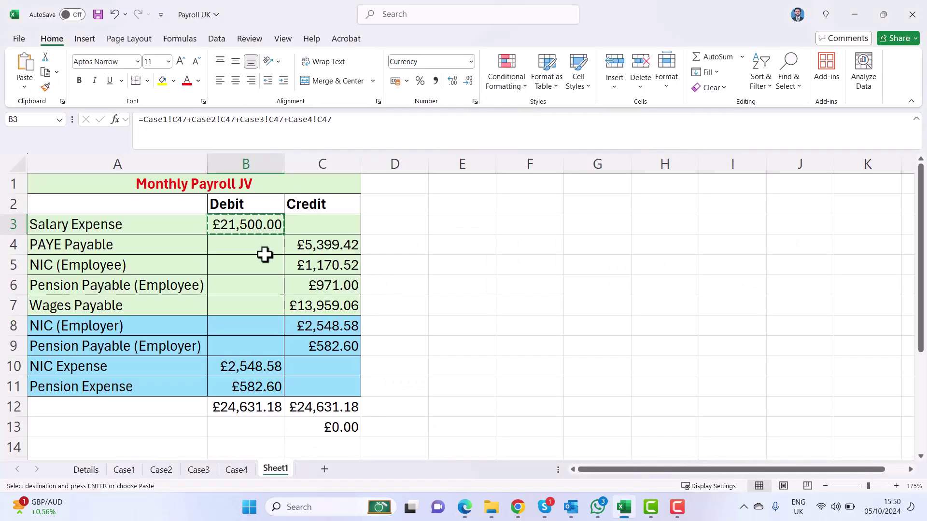
pyautogui.click(150, 244)
pyautogui.hotkey('ctrl', 'c')
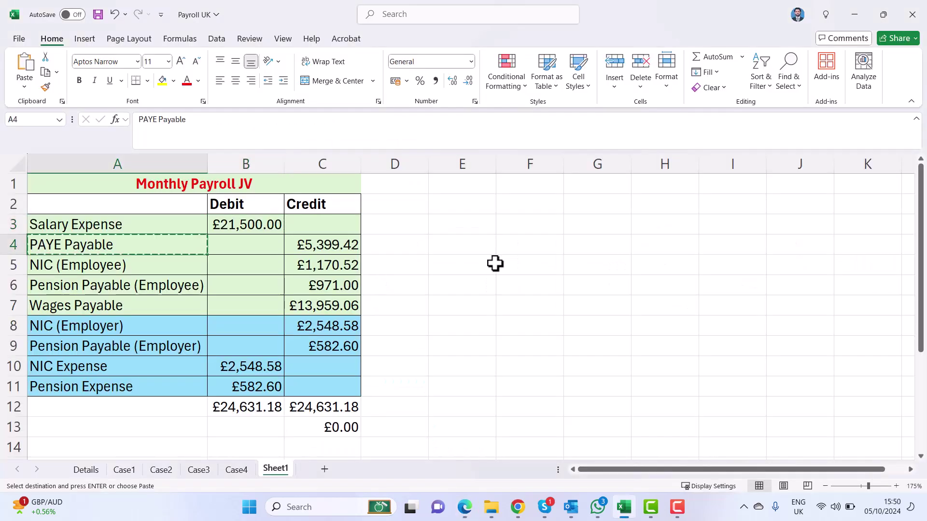
pyautogui.hotkey('alt', 'Tab')
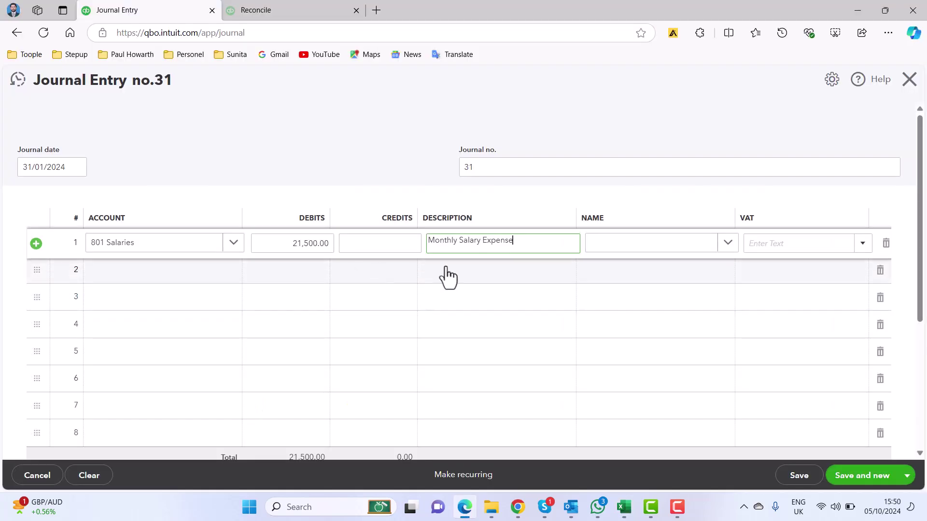
pyautogui.click(192, 270)
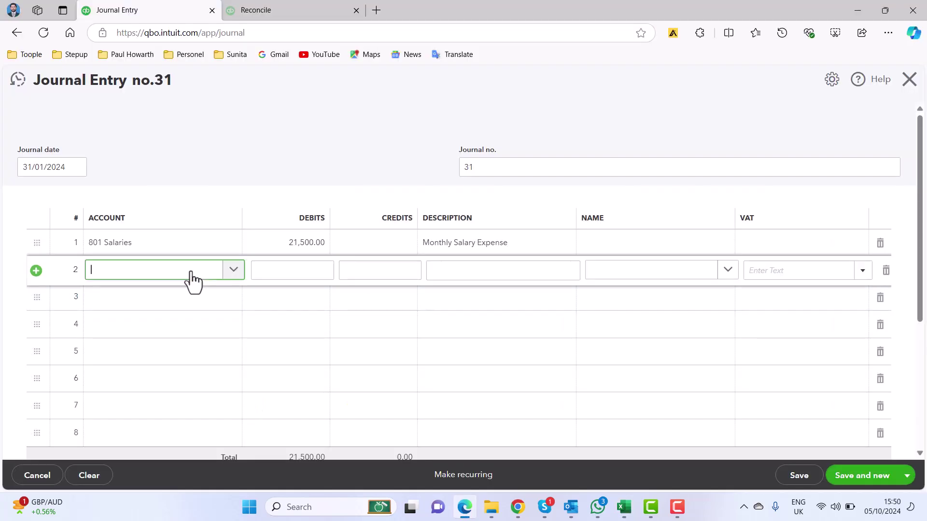
pyautogui.write('paye')
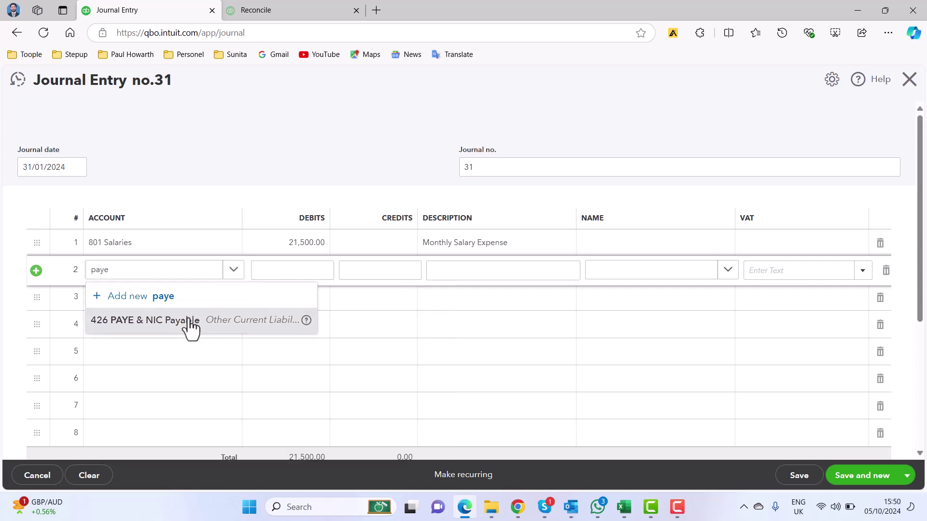
pyautogui.click(189, 321)
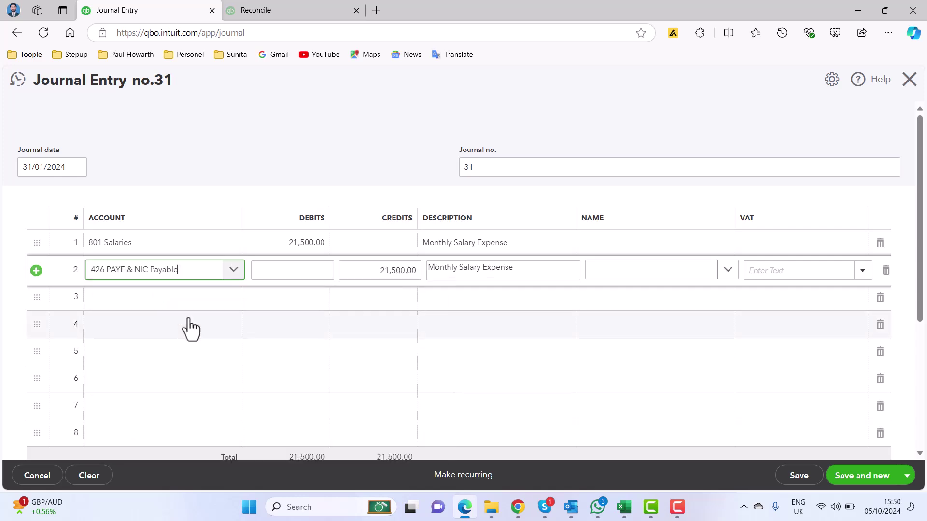
pyautogui.click(398, 277)
pyautogui.hotkey('alt', 'Tab')
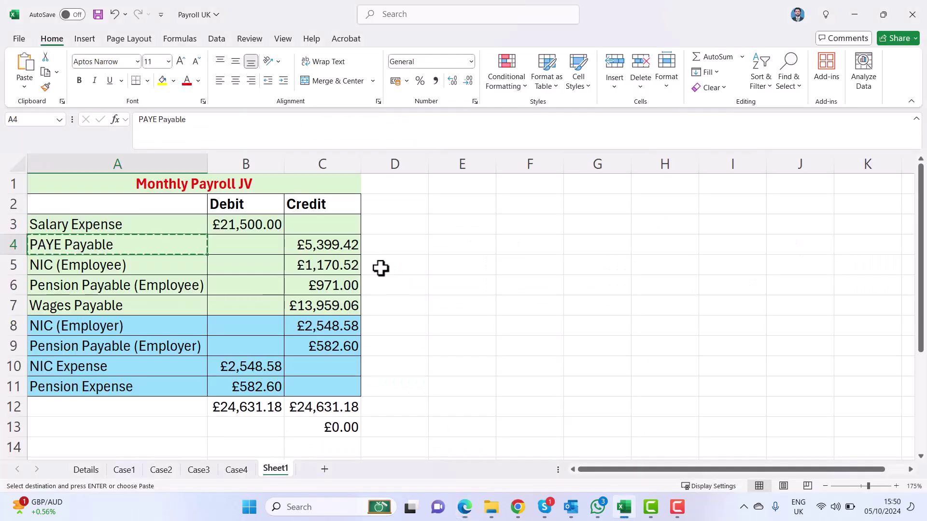
pyautogui.click(320, 246)
pyautogui.hotkey('ctrl', 'c')
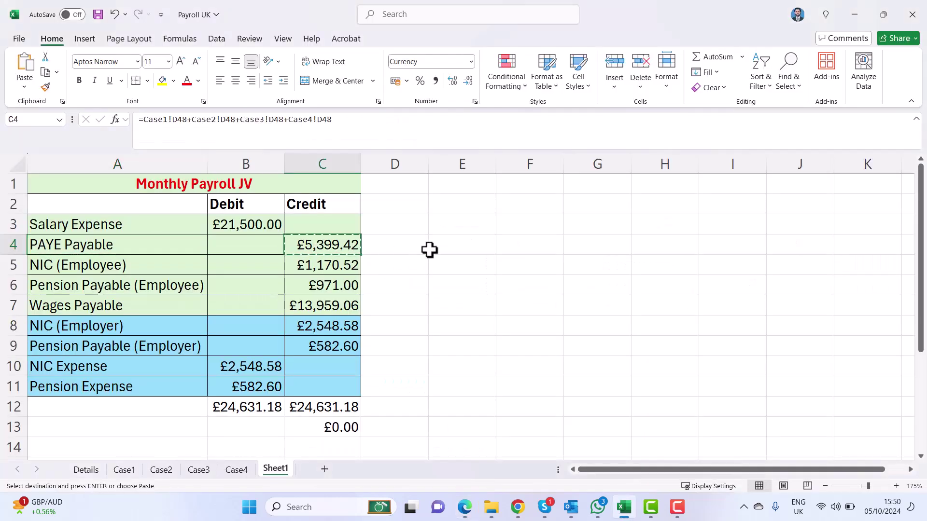
pyautogui.hotkey('alt', 'Tab')
pyautogui.hotkey('ctrl', 'v')
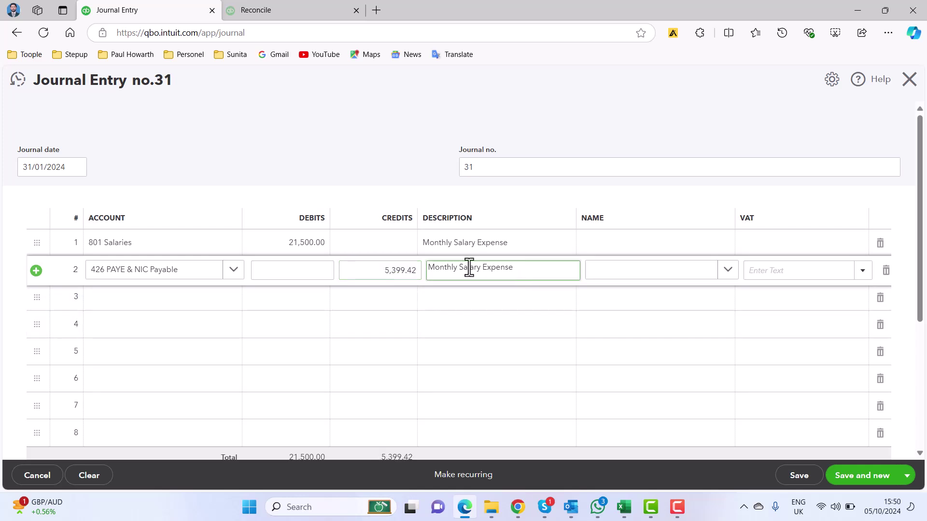
pyautogui.moveTo(515, 269); pyautogui.dragTo(414, 268)
pyautogui.write('PA')
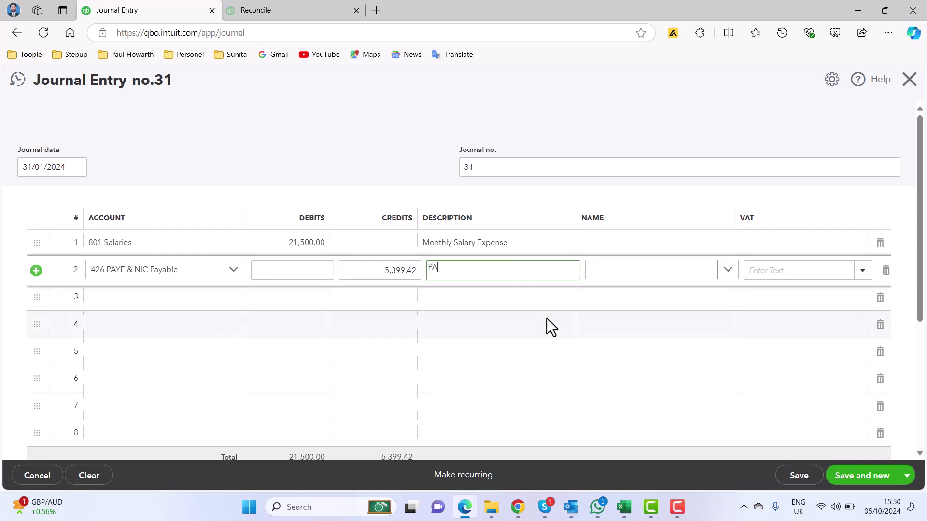
pyautogui.write('YE')
pyautogui.press('Tab')
pyautogui.press('Tab')
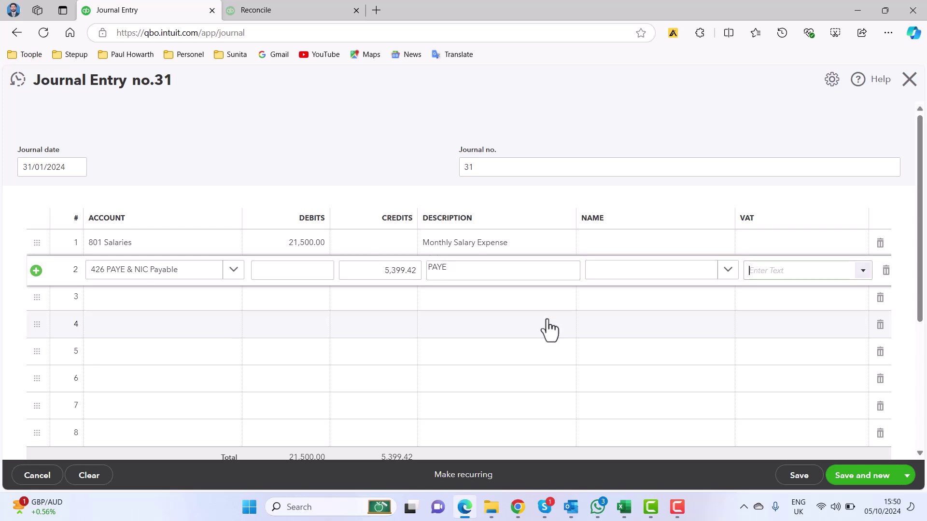
pyautogui.press('Tab')
# Credit 426 PAYE & NIC Payable 1,170.52 on line 3, described 'NIC Liability (Employee)'
pyautogui.click(161, 300)
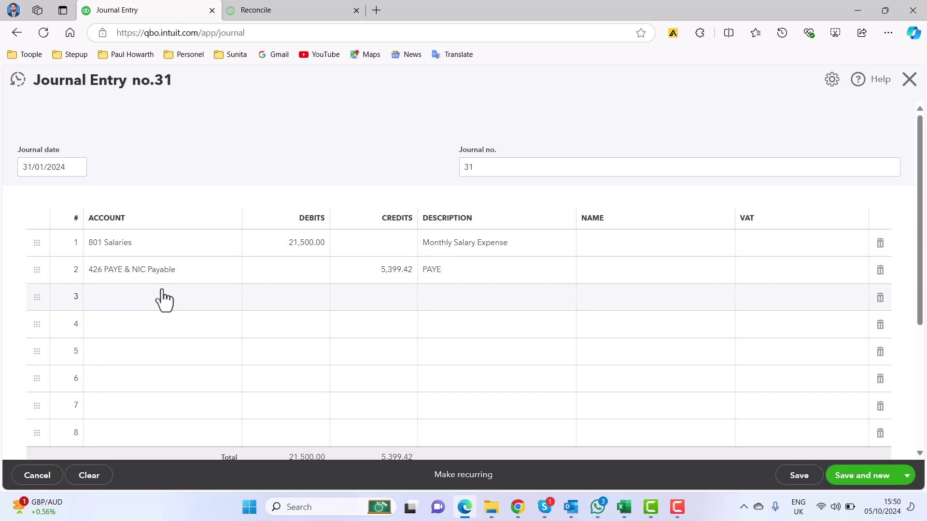
pyautogui.hotkey('alt', 'Tab')
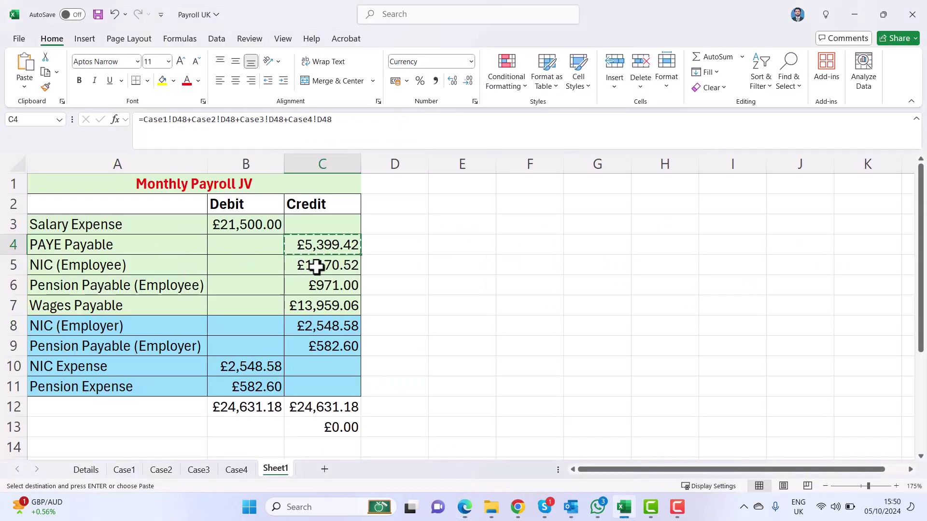
pyautogui.click(314, 267)
pyautogui.hotkey('ctrl', 'c')
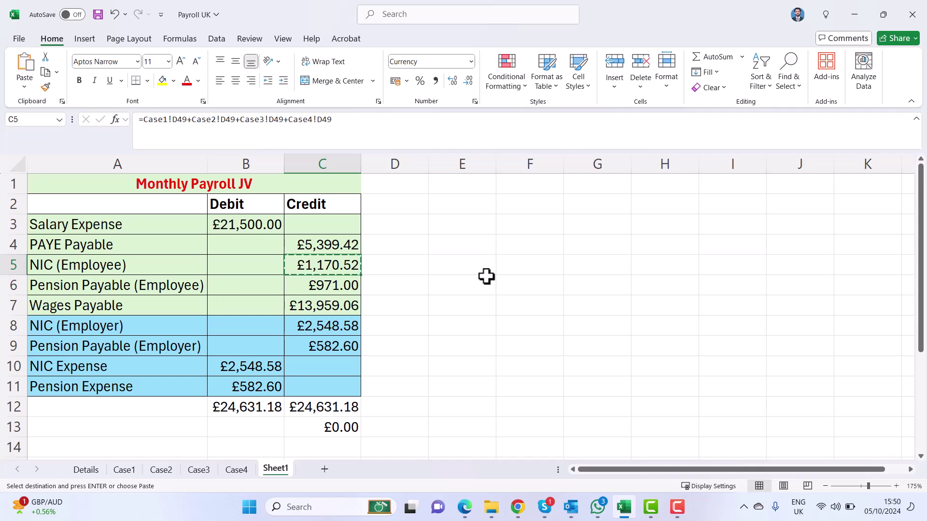
pyautogui.hotkey('alt', 'Tab')
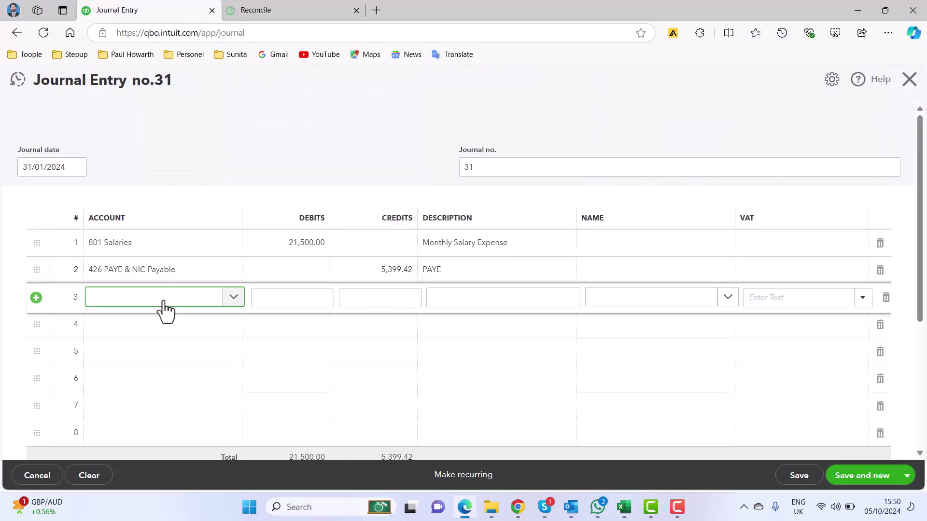
pyautogui.write('paye')
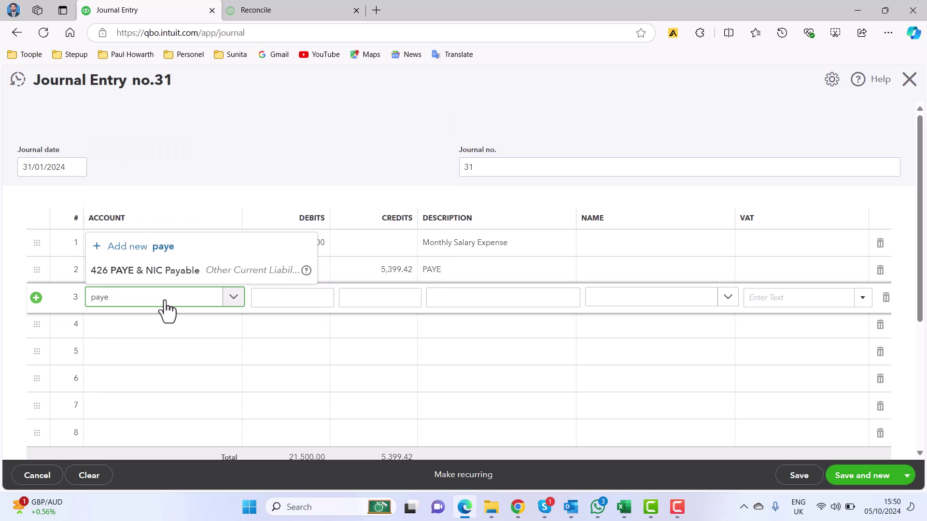
pyautogui.click(180, 271)
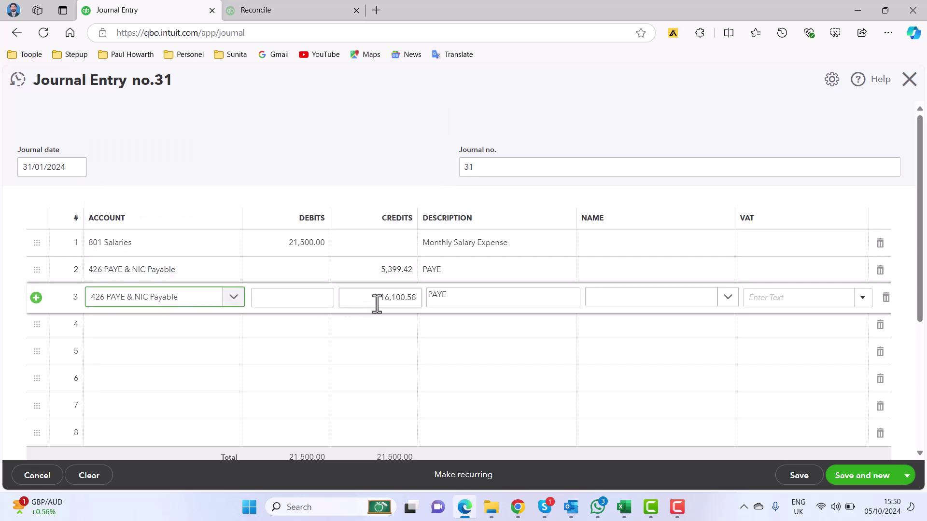
pyautogui.click(377, 303)
pyautogui.write('1170.52')
pyautogui.click(474, 296)
pyautogui.moveTo(474, 296); pyautogui.dragTo(427, 298)
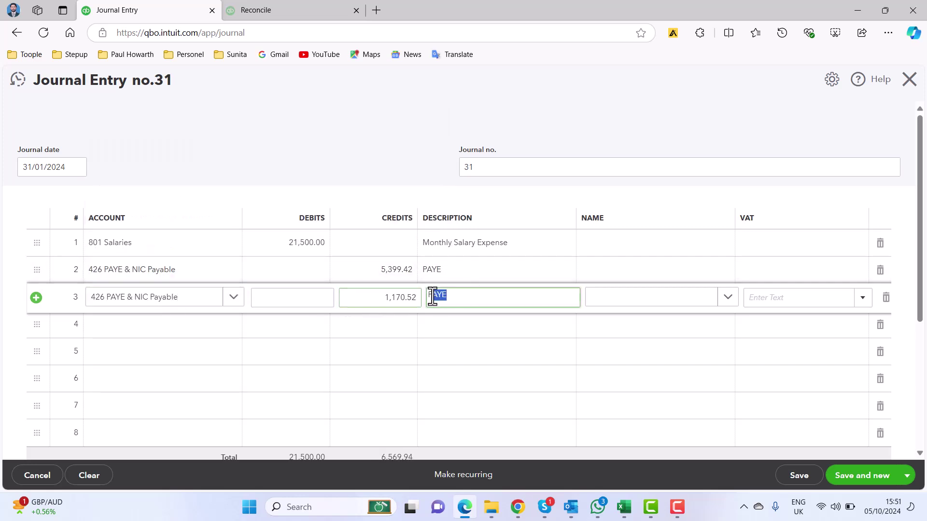
pyautogui.write('N')
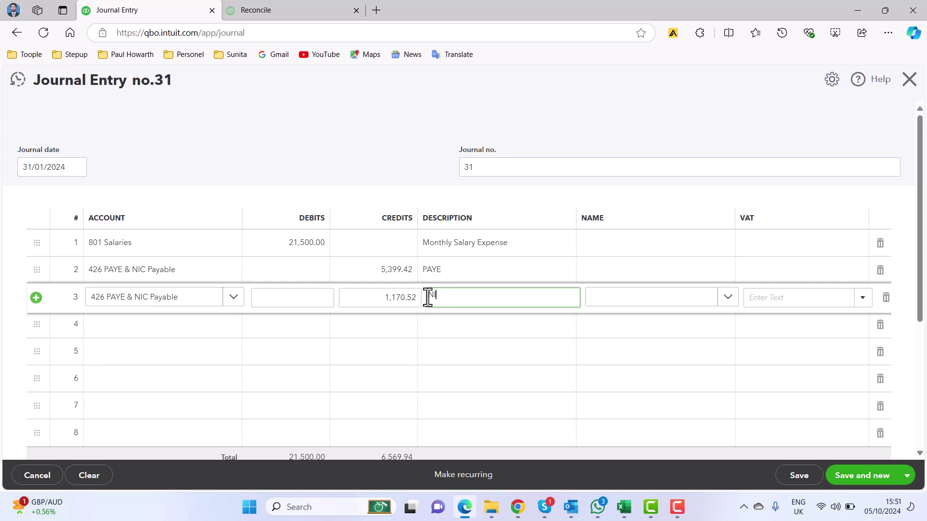
pyautogui.write('IC Li')
pyautogui.write('ability (E')
pyautogui.write('mployee')
# Credit 427 Pensions Payable 971.00 on line 4, using the employee pension amount from C6
pyautogui.hotkey('alt', 'Tab')
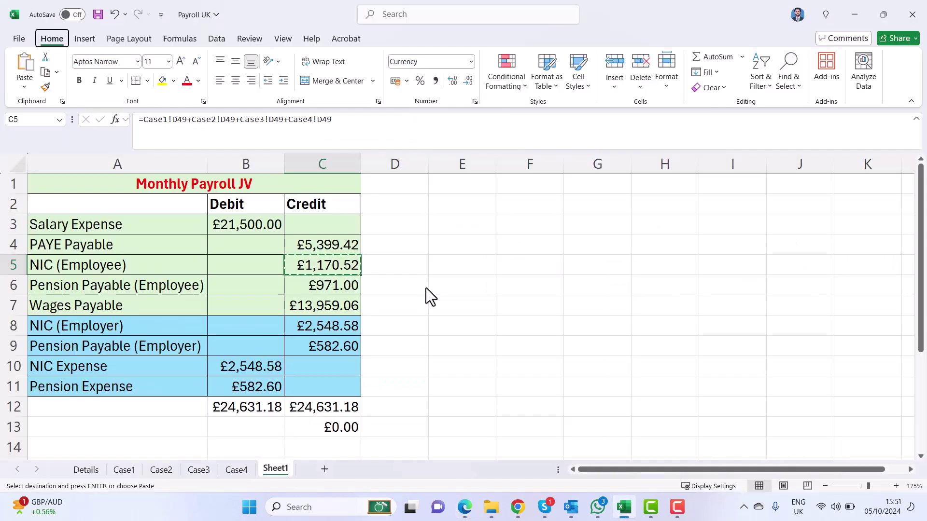
pyautogui.click(342, 285)
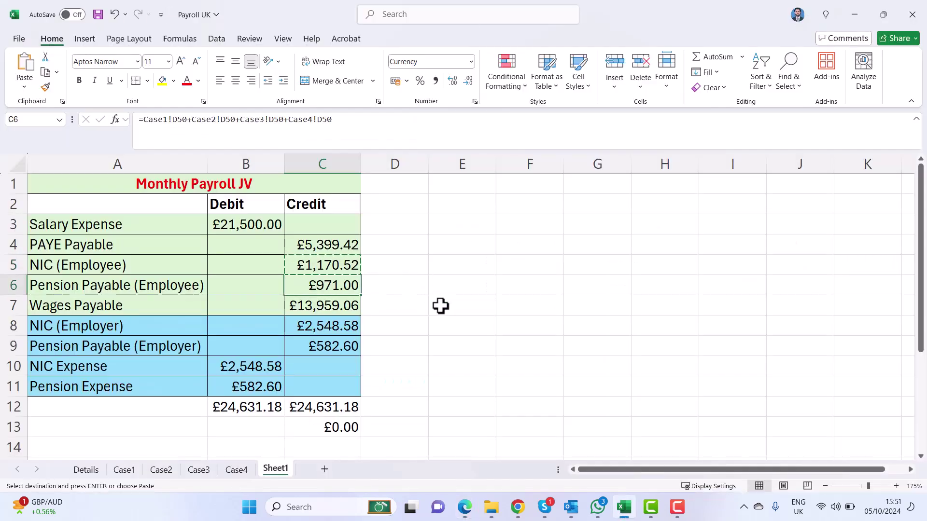
pyautogui.hotkey('ctrl', 'c')
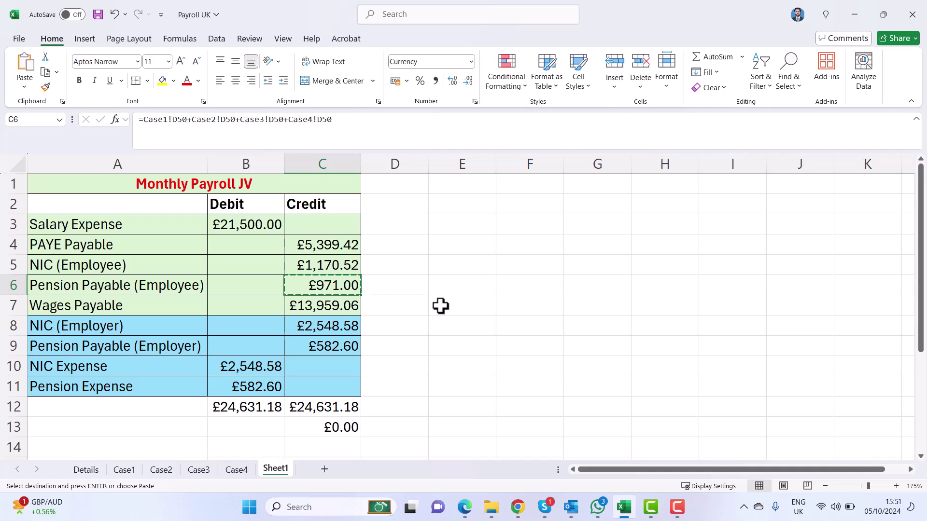
pyautogui.hotkey('alt', 'Tab')
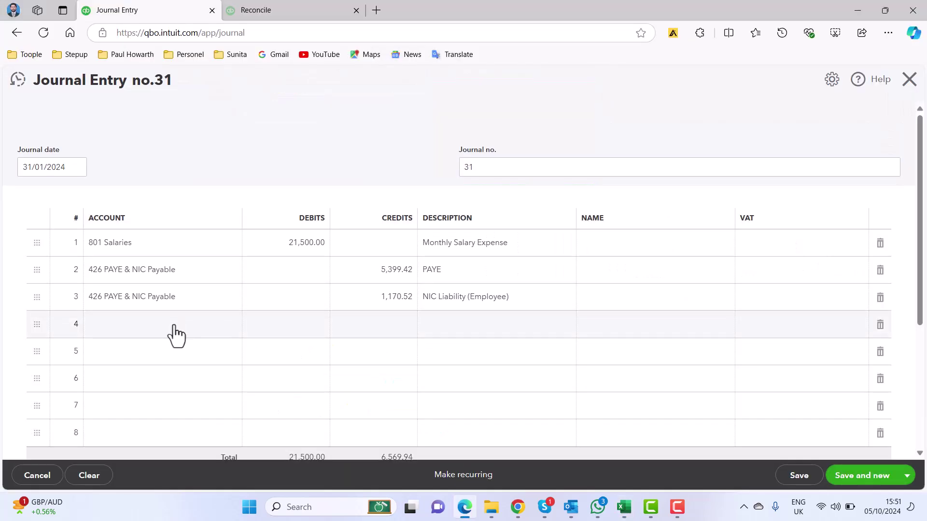
pyautogui.click(169, 333)
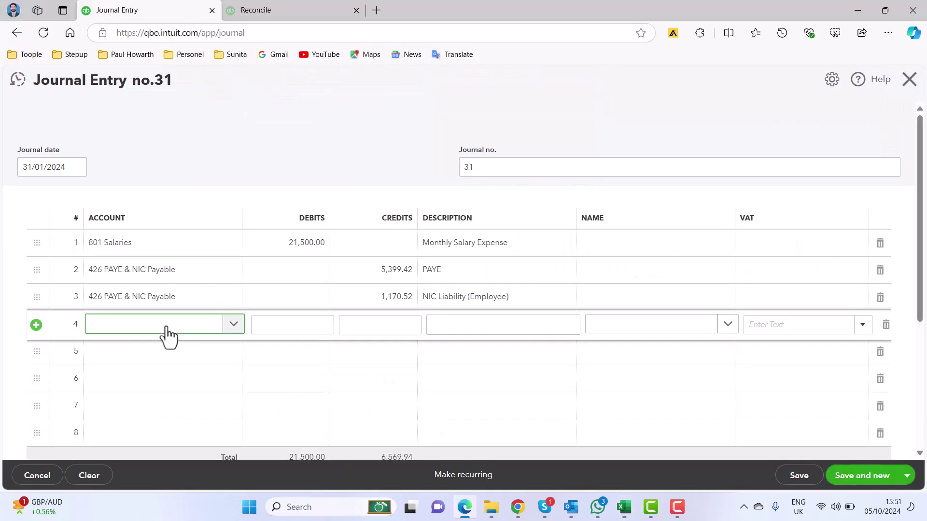
pyautogui.write('Pensio')
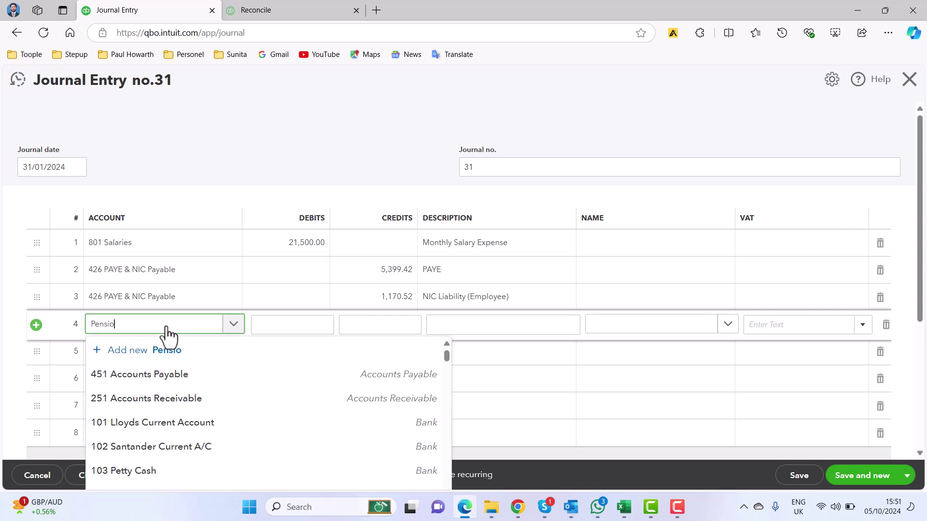
pyautogui.write('n')
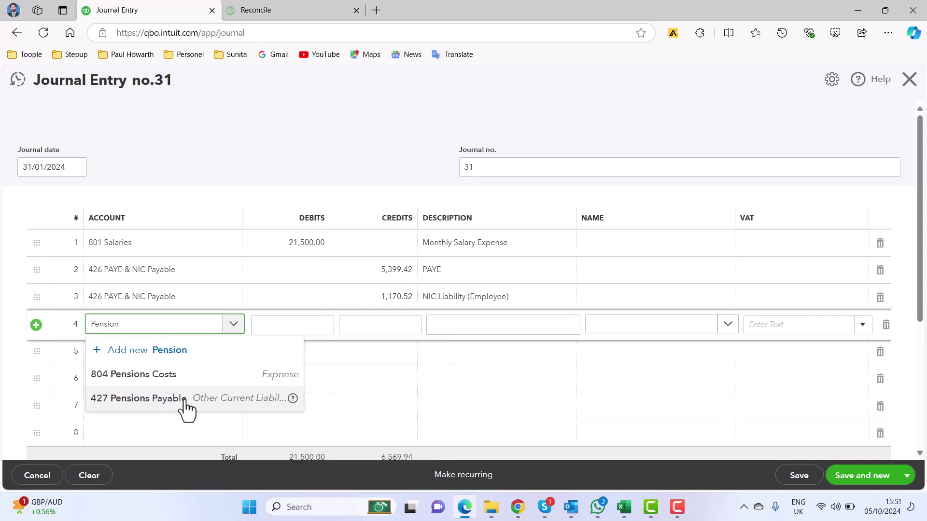
pyautogui.click(184, 402)
pyautogui.click(412, 323)
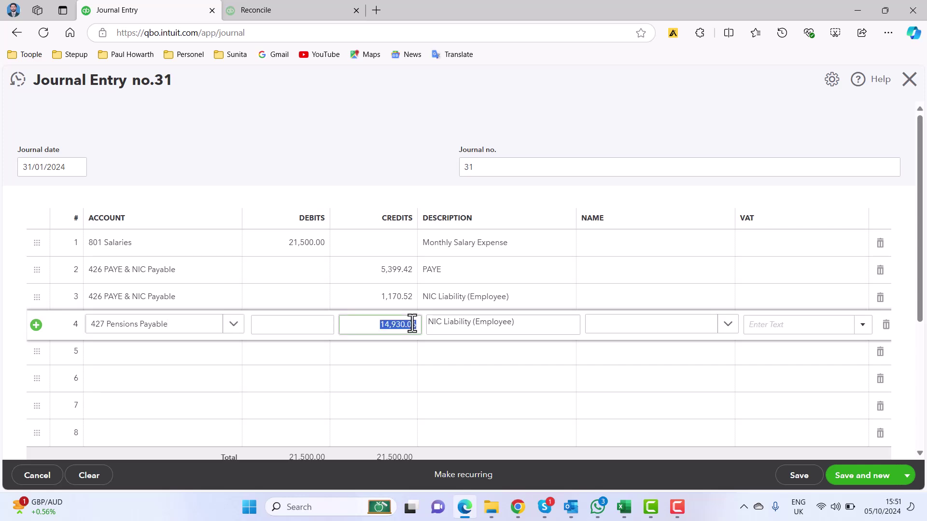
pyautogui.write('971')
# Change line 4's description to 'Pension Liability (Employee)' and bring the Excel sheet forward
pyautogui.click(527, 325)
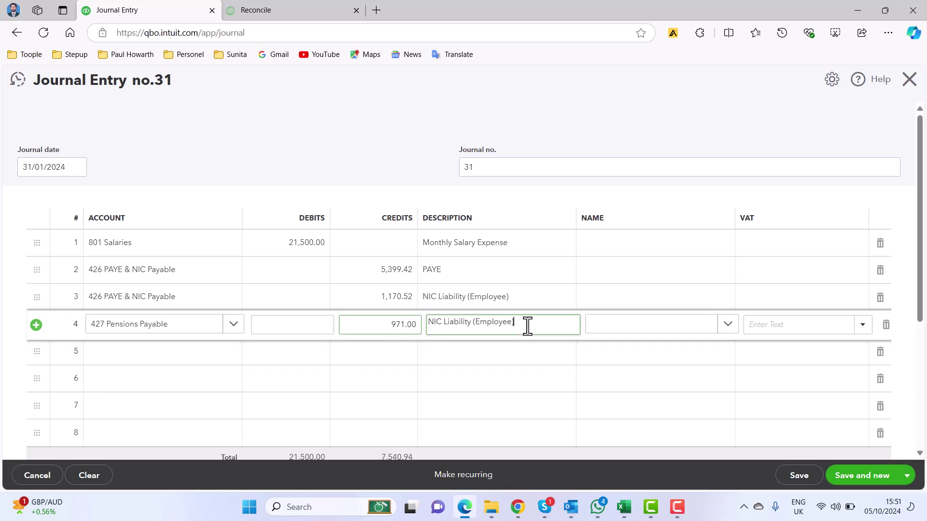
pyautogui.moveTo(528, 324); pyautogui.dragTo(428, 323)
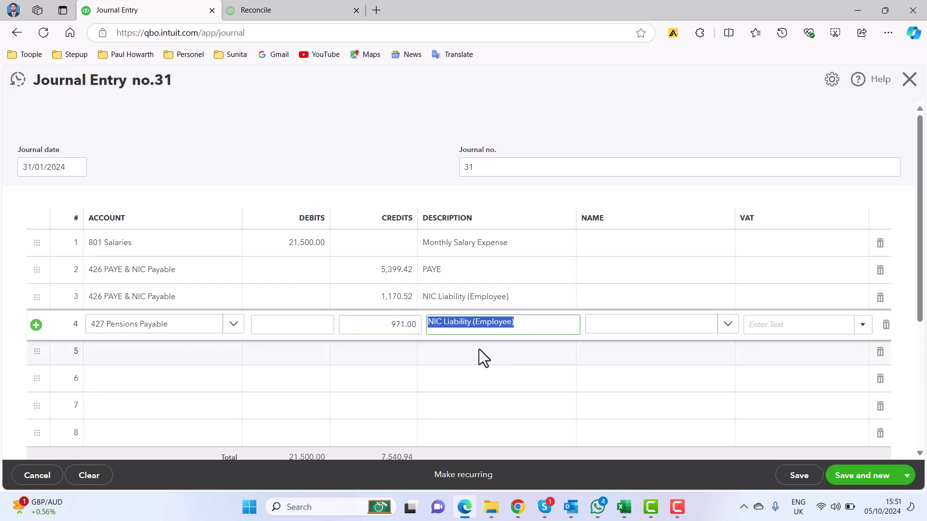
pyautogui.click(469, 326)
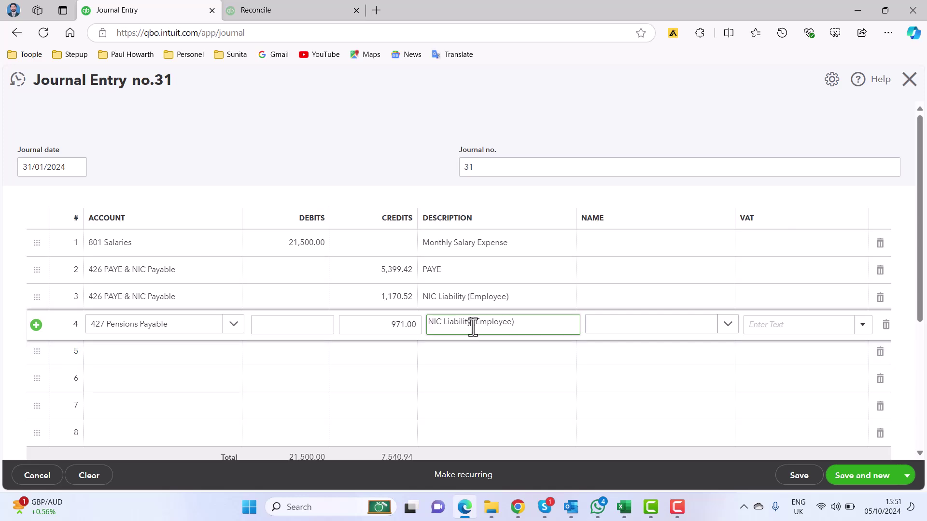
pyautogui.moveTo(443, 324); pyautogui.dragTo(418, 324)
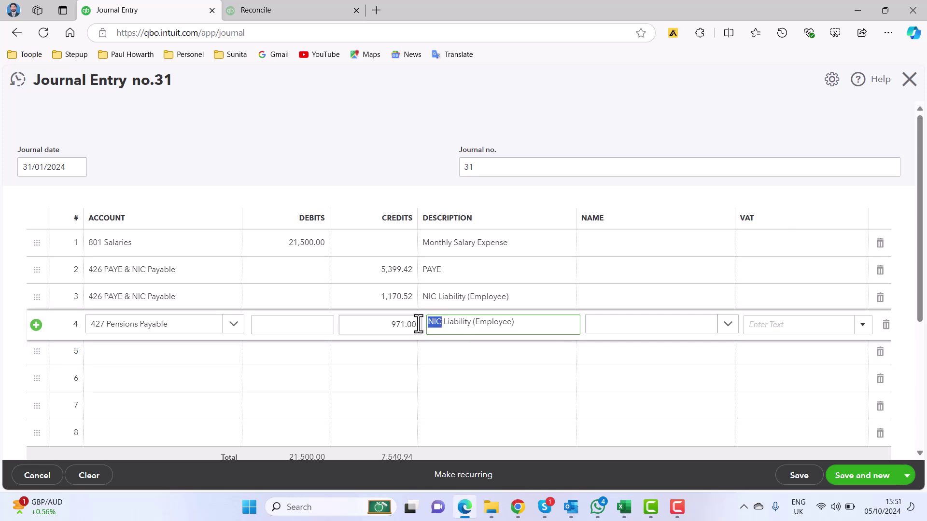
pyautogui.write('Pension')
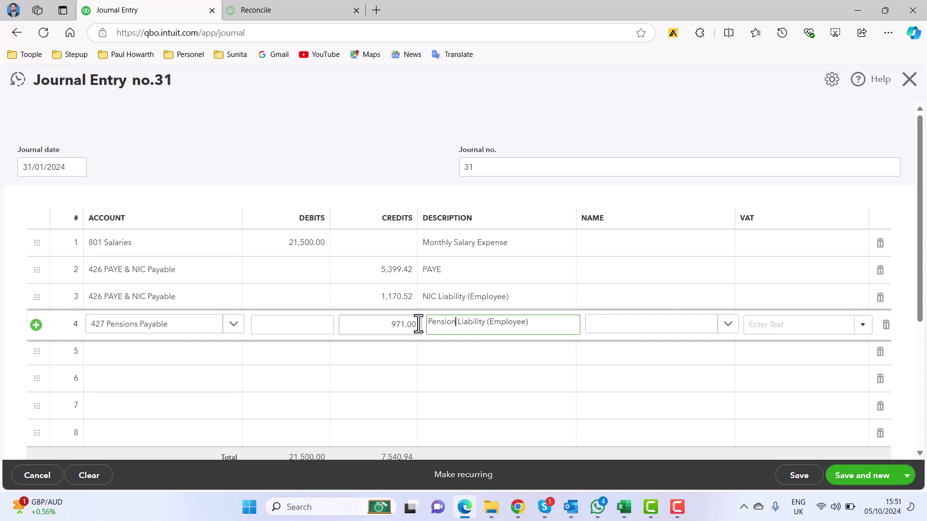
pyautogui.hotkey('alt', 'Tab')
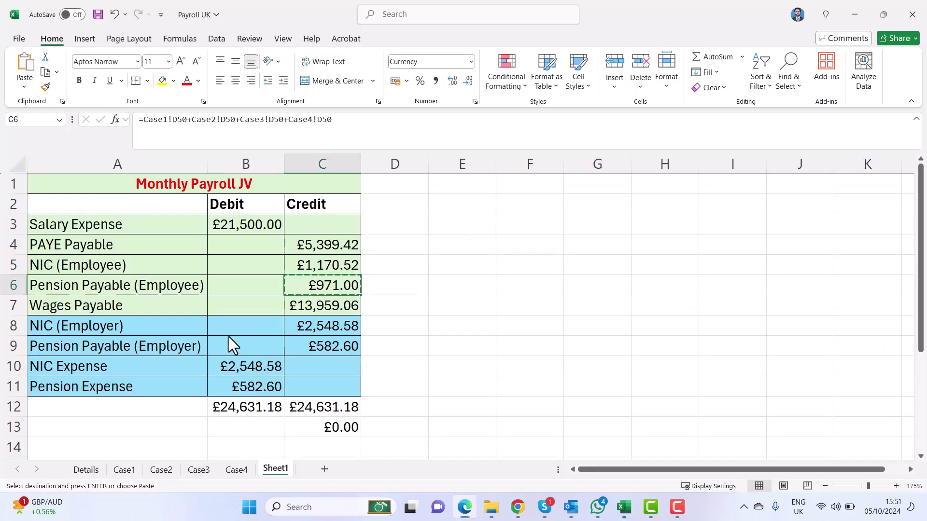
# Credit C7's 13,959.06 to 423 Wages Payable - Payroll on line 5, described 'Wages Liability for the Month'
pyautogui.click(313, 304)
pyautogui.hotkey('ctrl', 'c')
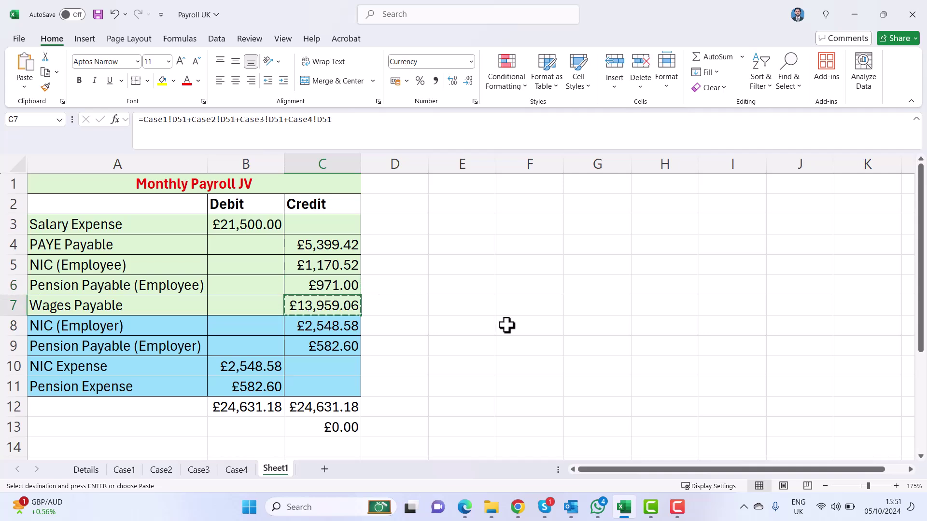
pyautogui.hotkey('alt', 'Tab')
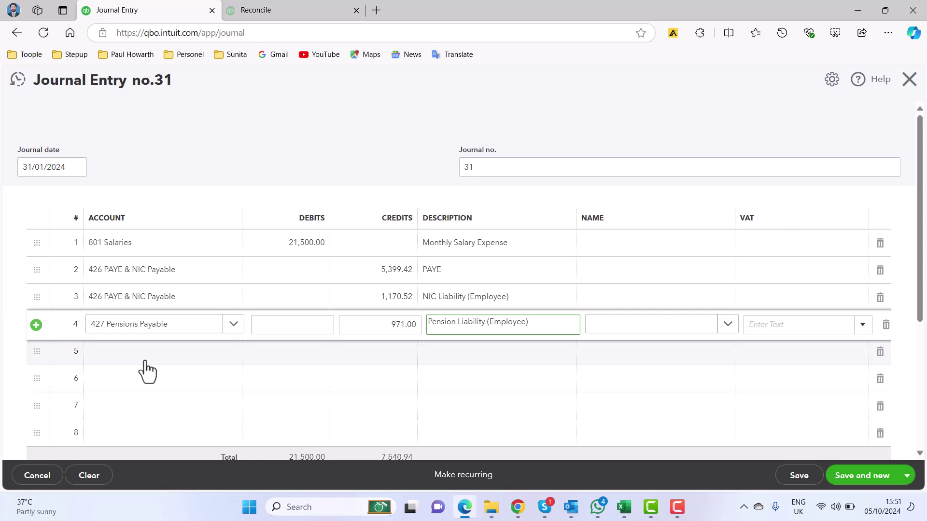
pyautogui.click(145, 362)
pyautogui.write('wa')
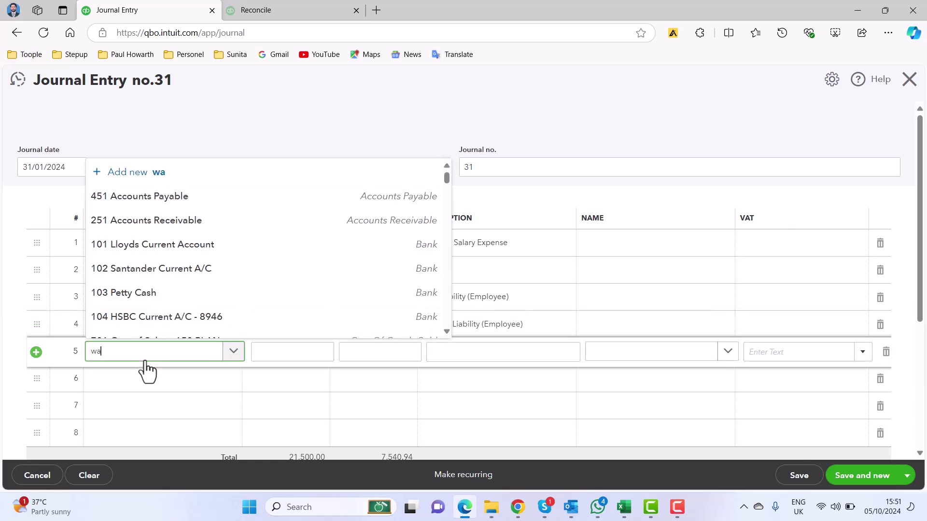
pyautogui.write('ges')
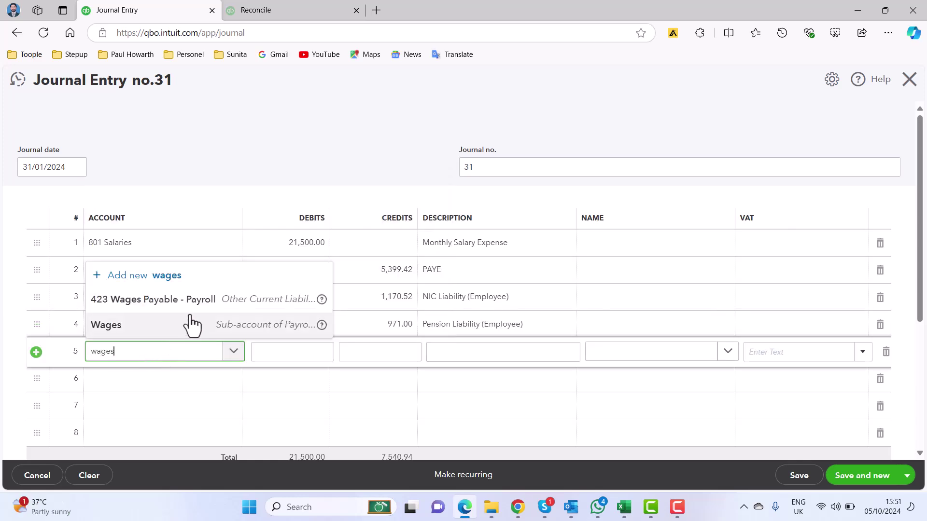
pyautogui.click(196, 302)
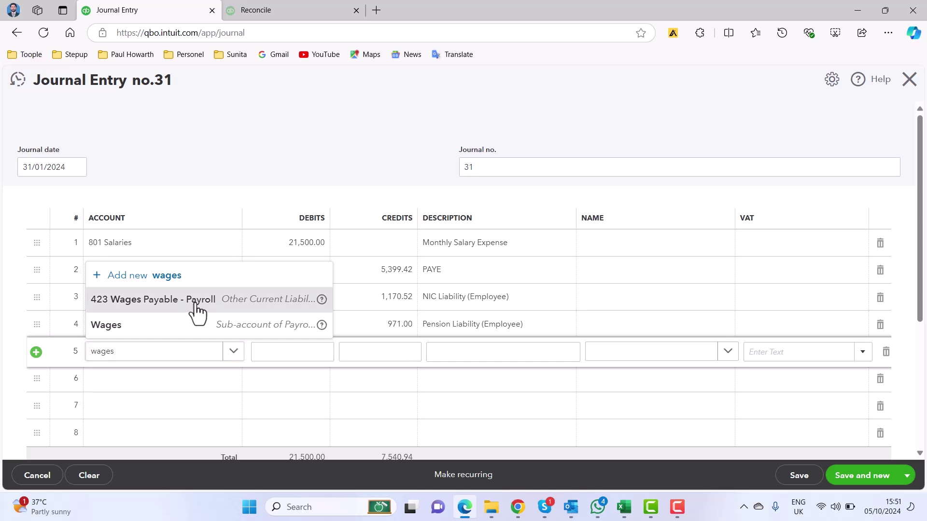
pyautogui.click(383, 352)
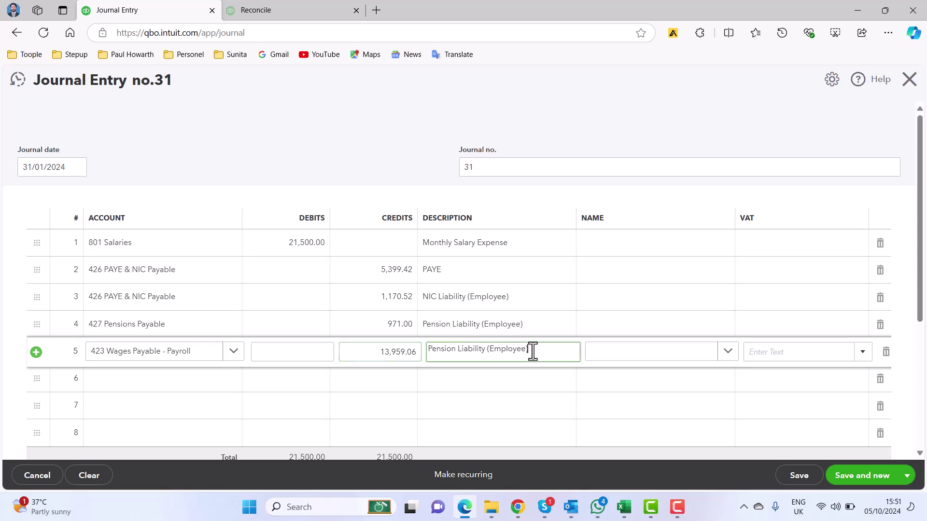
pyautogui.moveTo(531, 351); pyautogui.dragTo(404, 351)
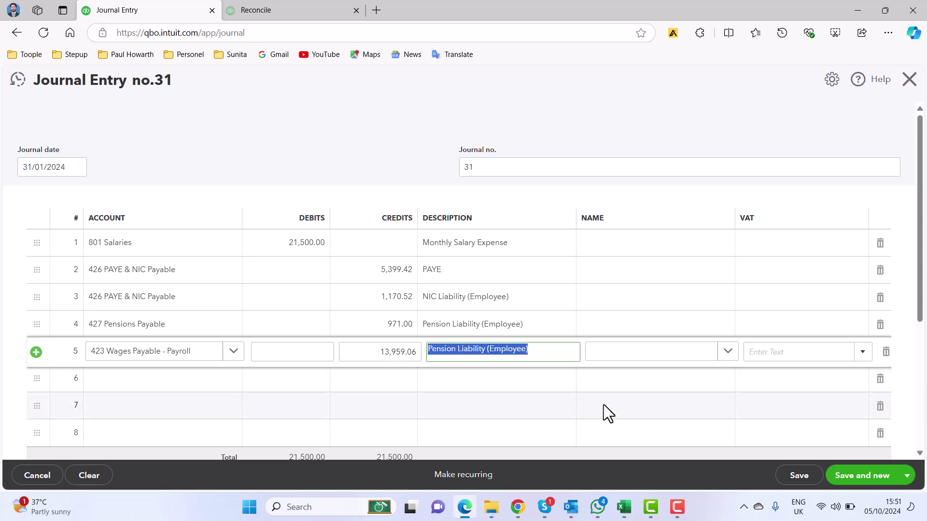
pyautogui.write('Wages L')
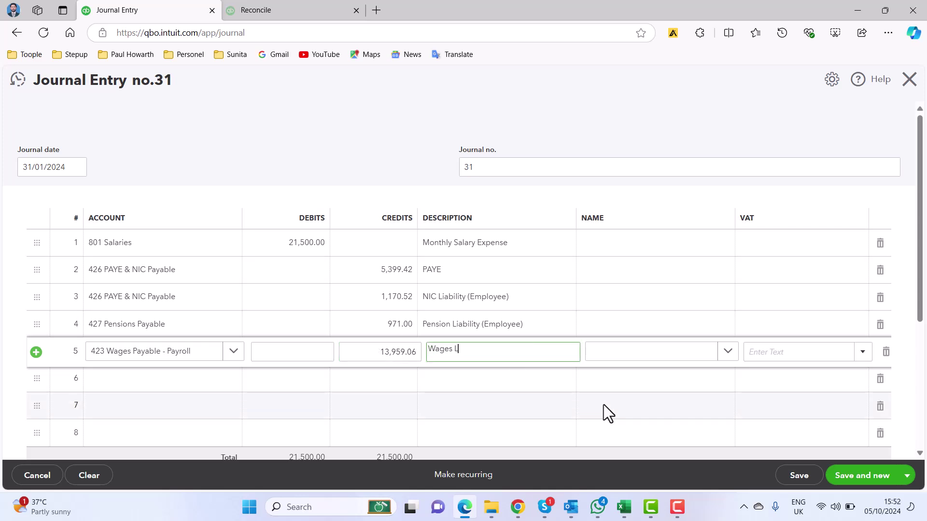
pyautogui.write('iability fo')
pyautogui.write('r the Month')
# Credit 426 PAYE & NIC Payable 2,548.58 on line 6, from the employer NIC amount in C8
pyautogui.hotkey('alt', 'Tab')
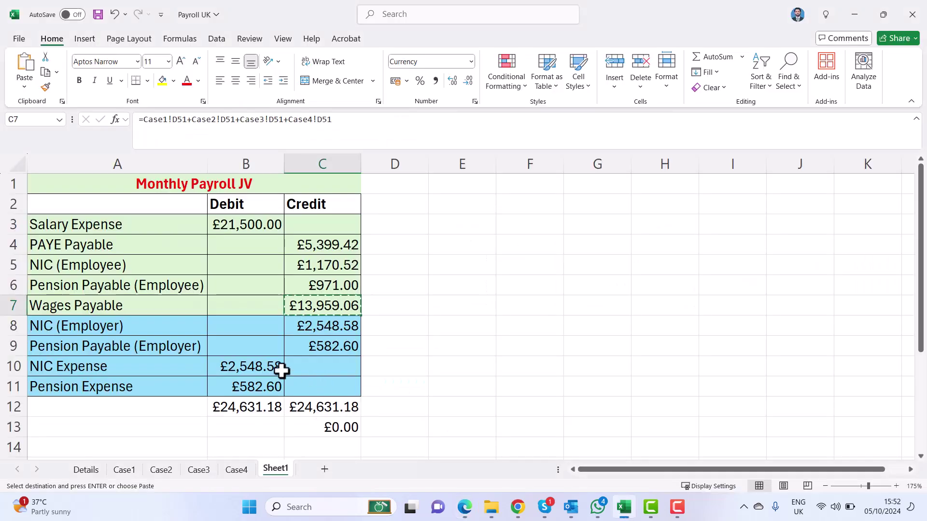
pyautogui.click(321, 326)
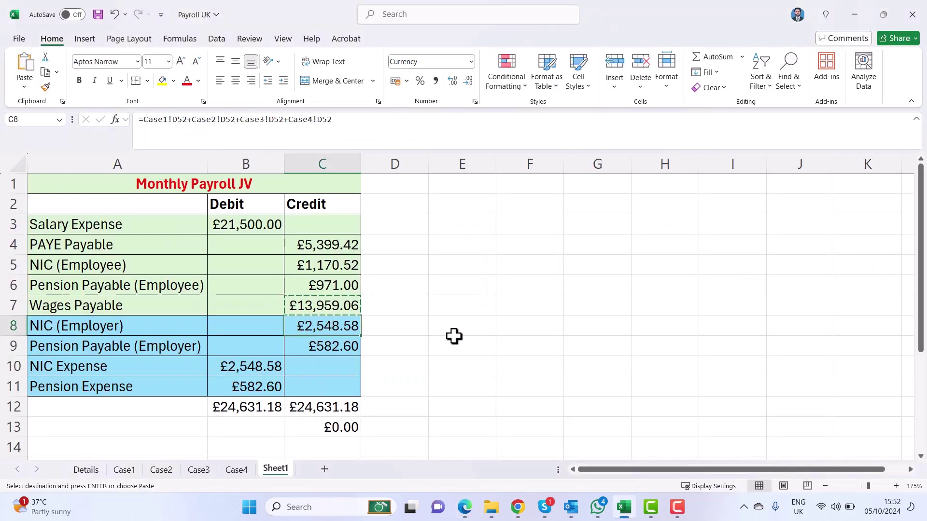
pyautogui.hotkey('ctrl', 'c')
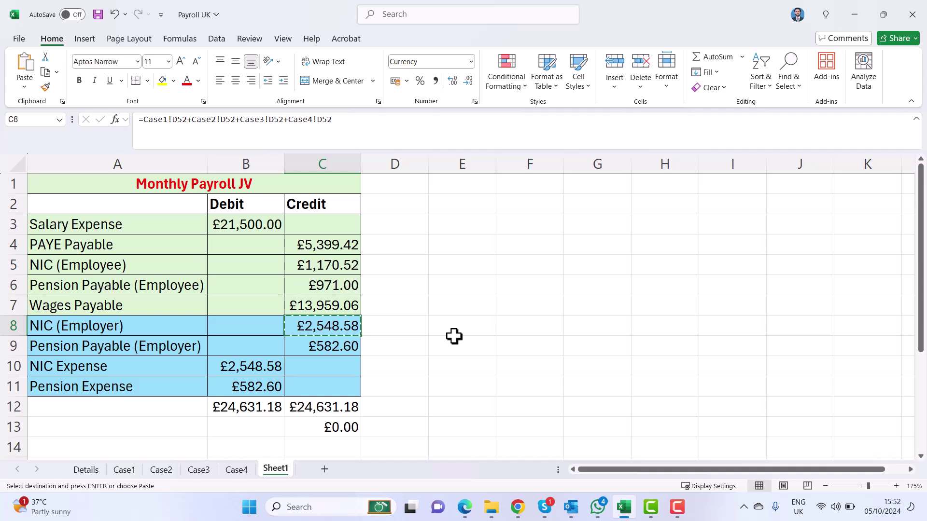
pyautogui.hotkey('alt', 'Tab')
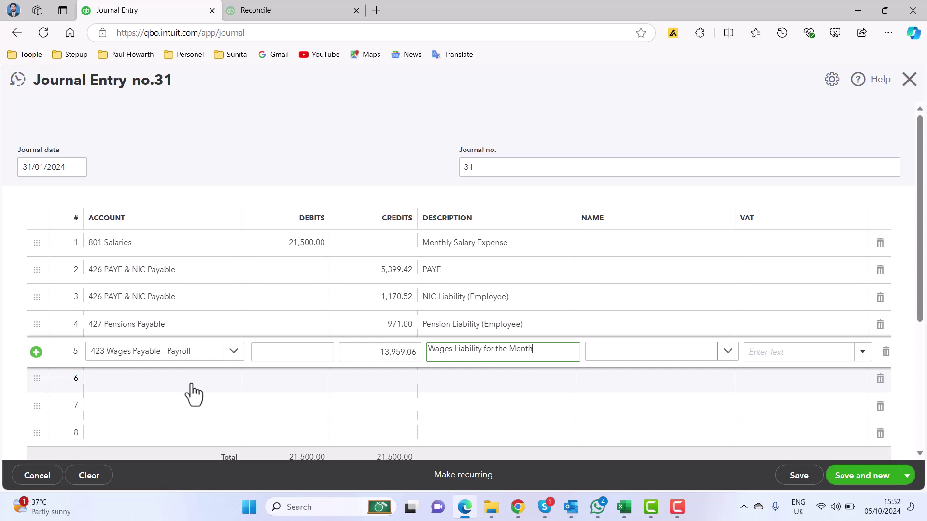
pyautogui.click(193, 394)
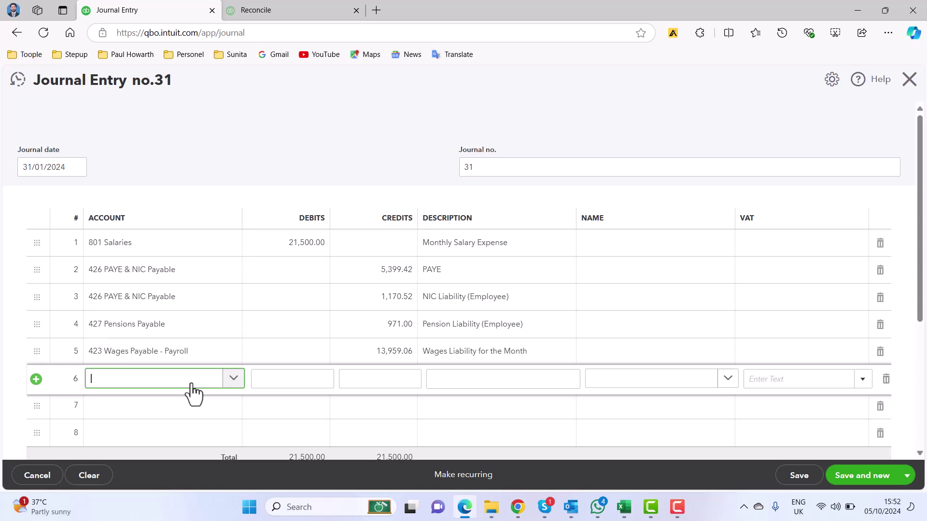
pyautogui.write('paye')
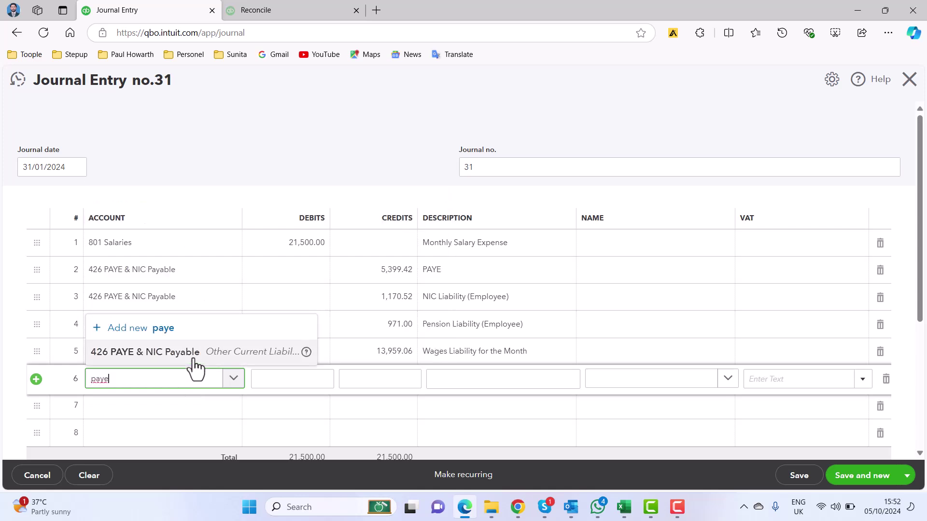
pyautogui.click(192, 353)
pyautogui.click(410, 379)
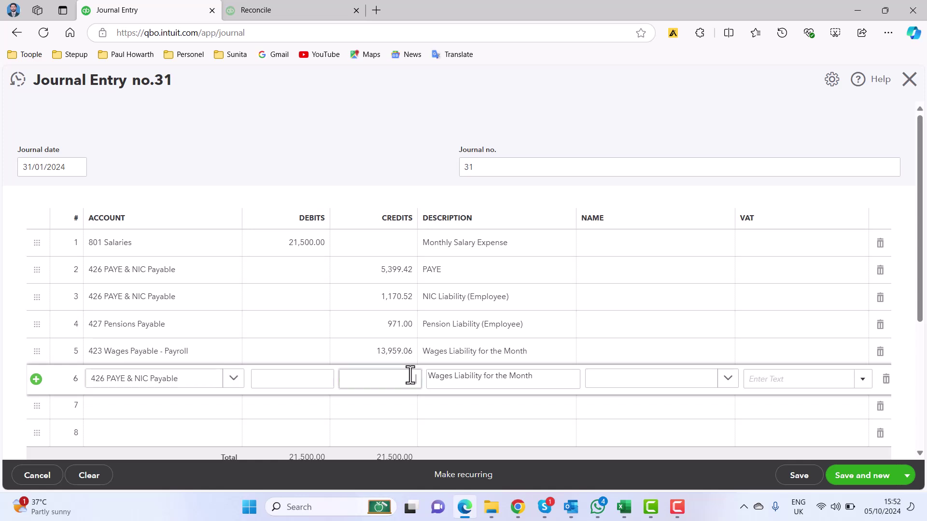
pyautogui.write('2548.58')
# Describe line 6 as 'NIC Liability (Employer)' by reusing line 3's description
pyautogui.click(482, 376)
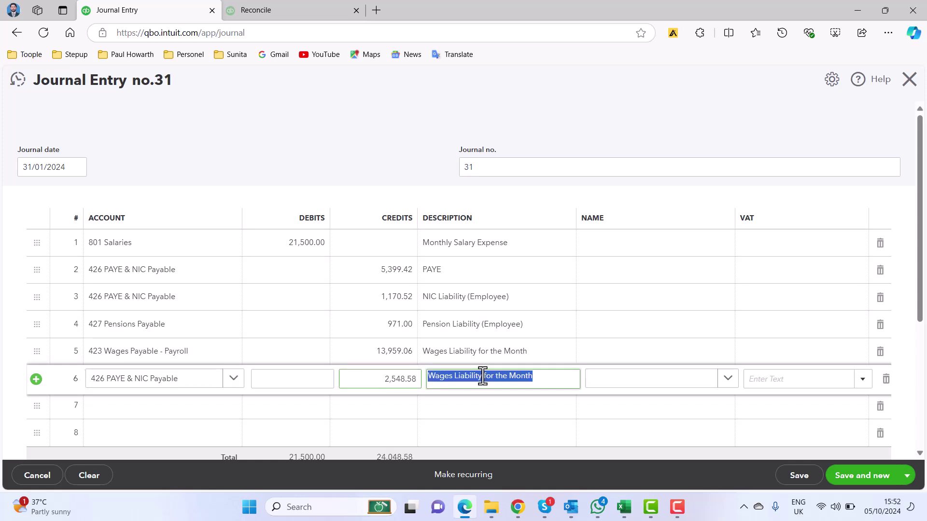
pyautogui.click(476, 301)
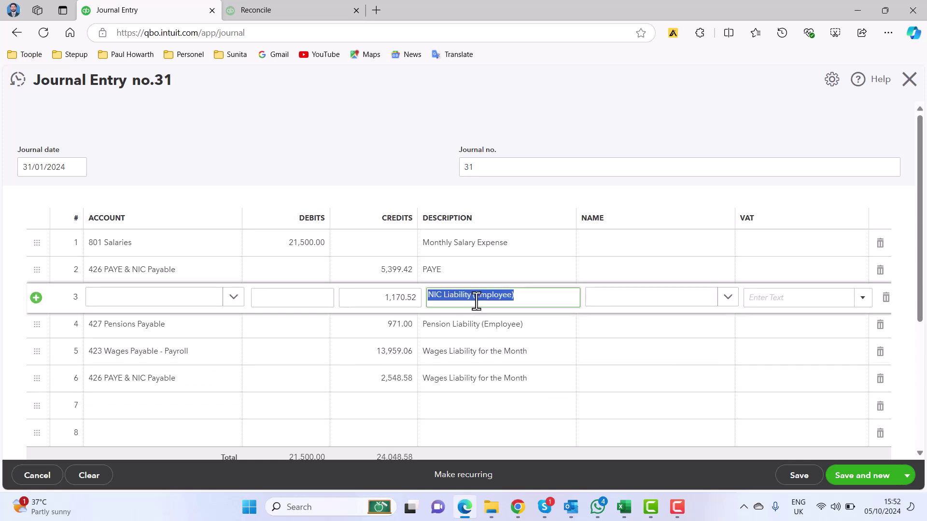
pyautogui.click(489, 382)
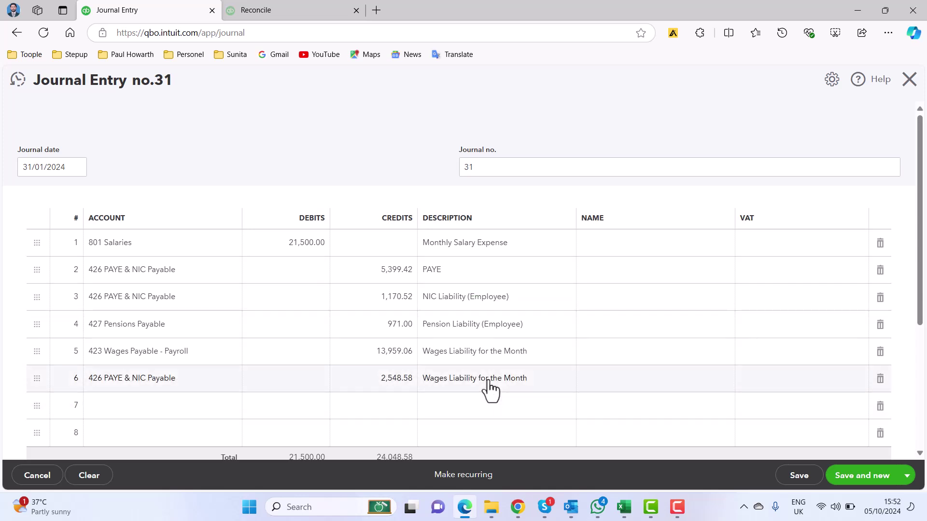
pyautogui.hotkey('ctrl', 'v')
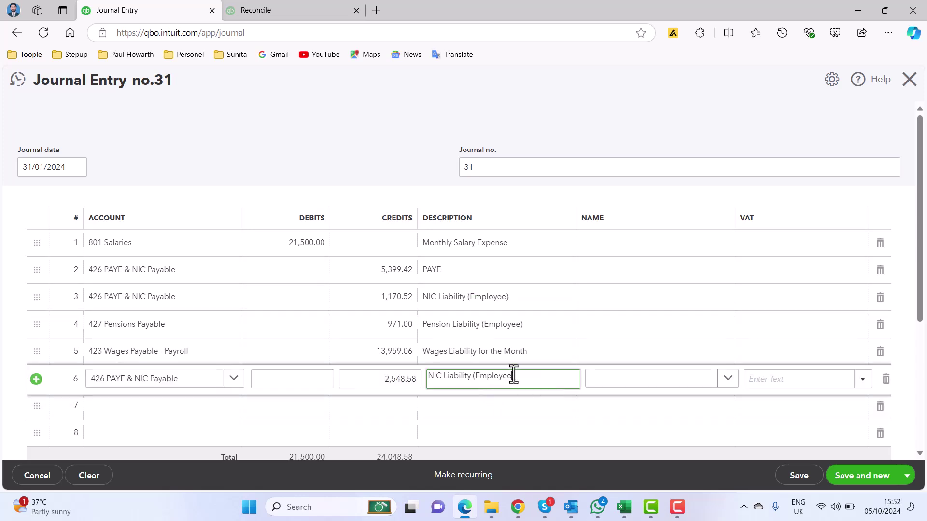
pyautogui.write('r')
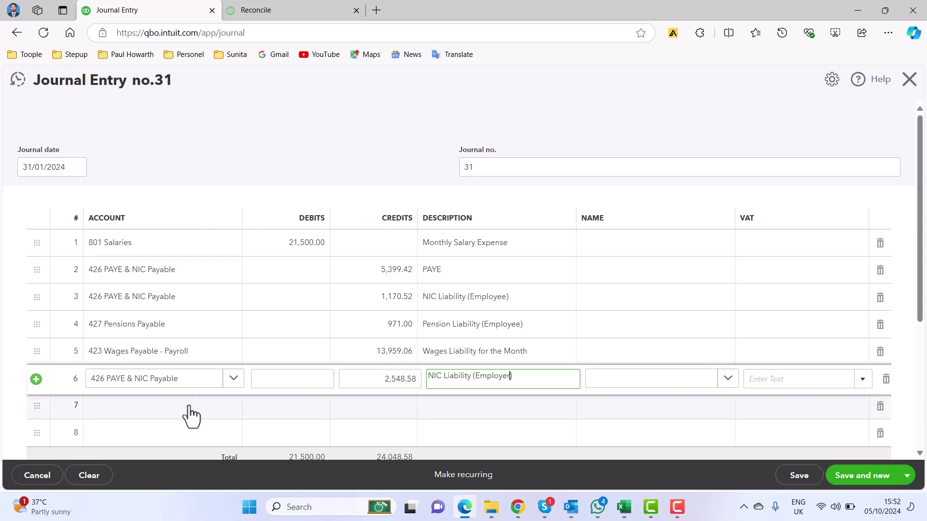
# Add journal line 7 crediting 427 Pensions Payable 582.60, copied from Excel cell C9
pyautogui.hotkey('alt', 'Tab')
pyautogui.click(320, 347)
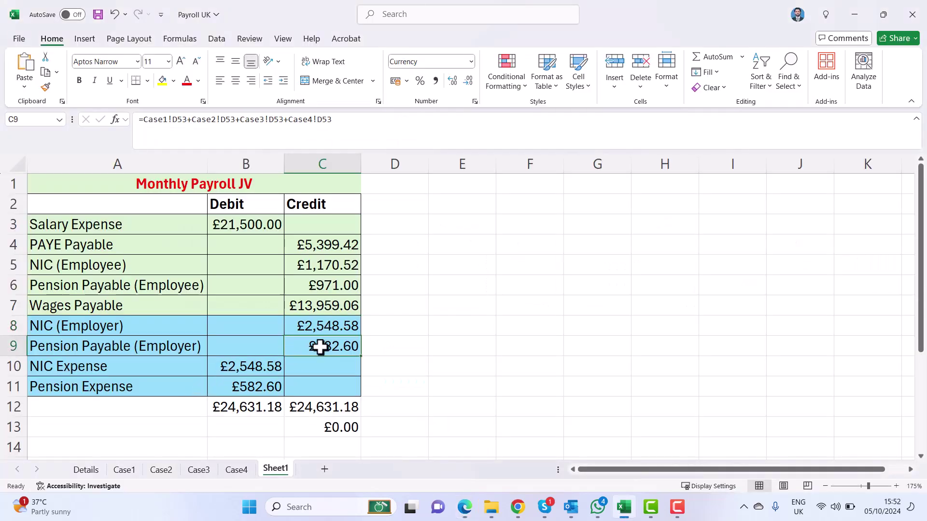
pyautogui.hotkey('ctrl', 'c')
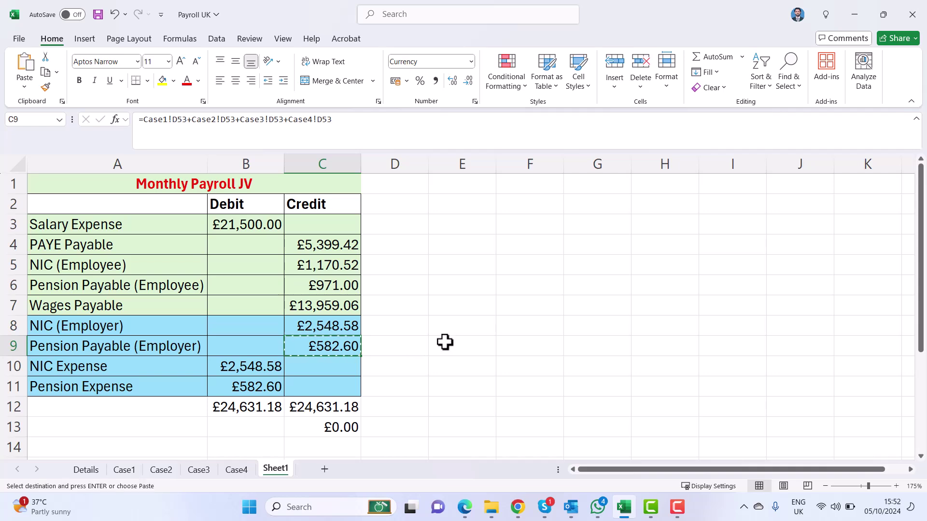
pyautogui.hotkey('alt', 'Tab')
pyautogui.click(190, 407)
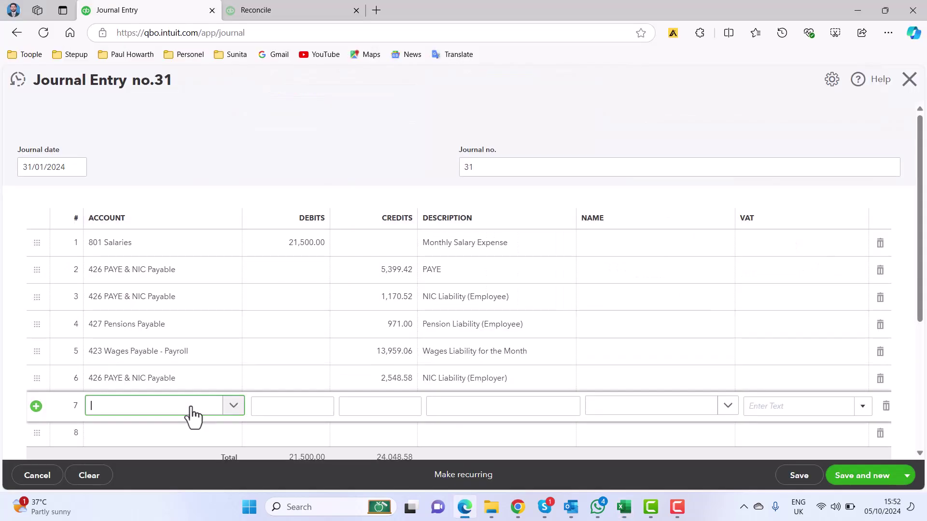
pyautogui.write('pension ')
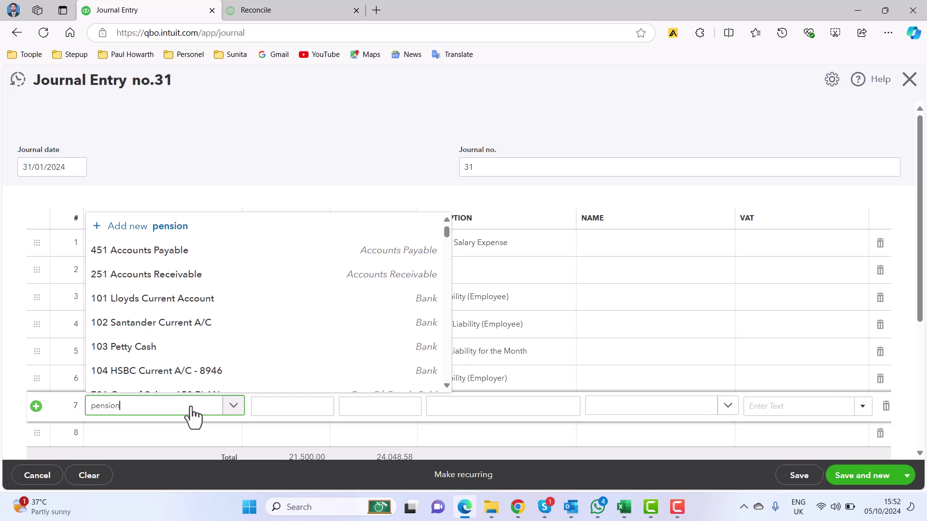
pyautogui.write('pay')
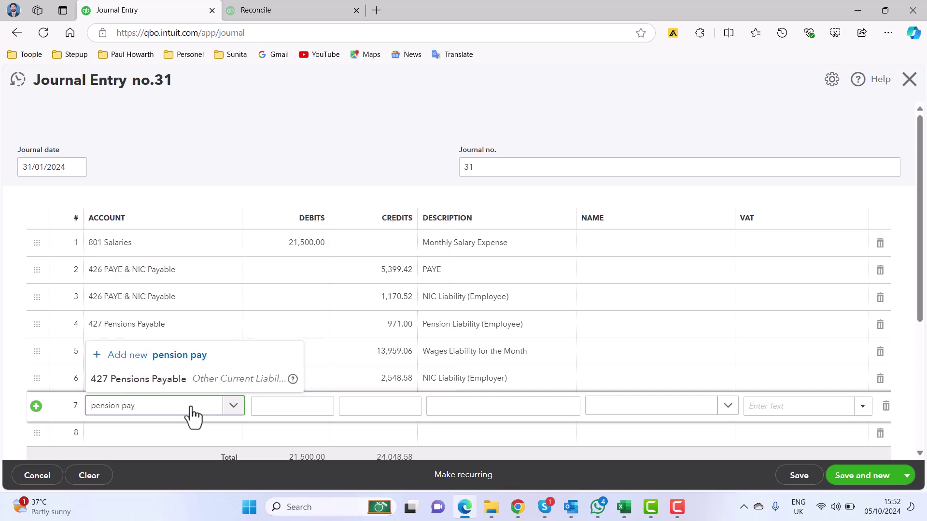
pyautogui.click(254, 381)
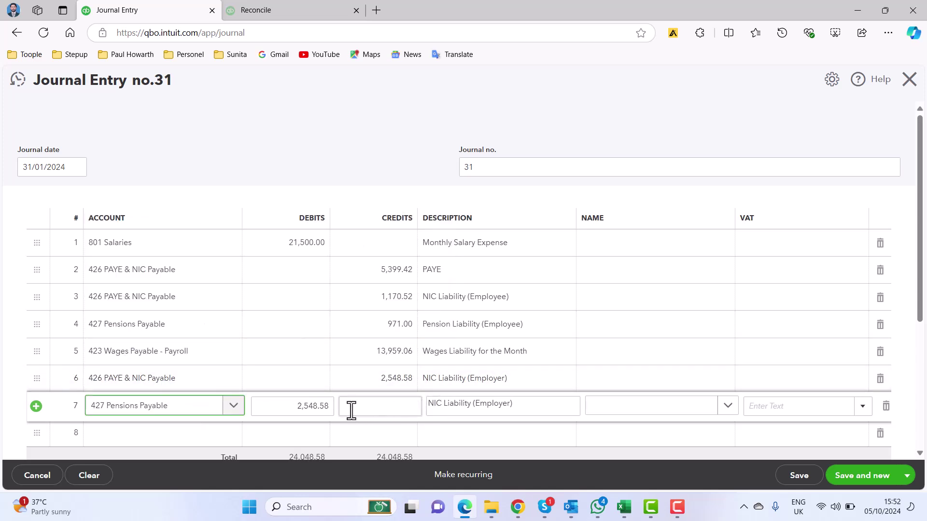
pyautogui.click(415, 405)
pyautogui.write('582.60')
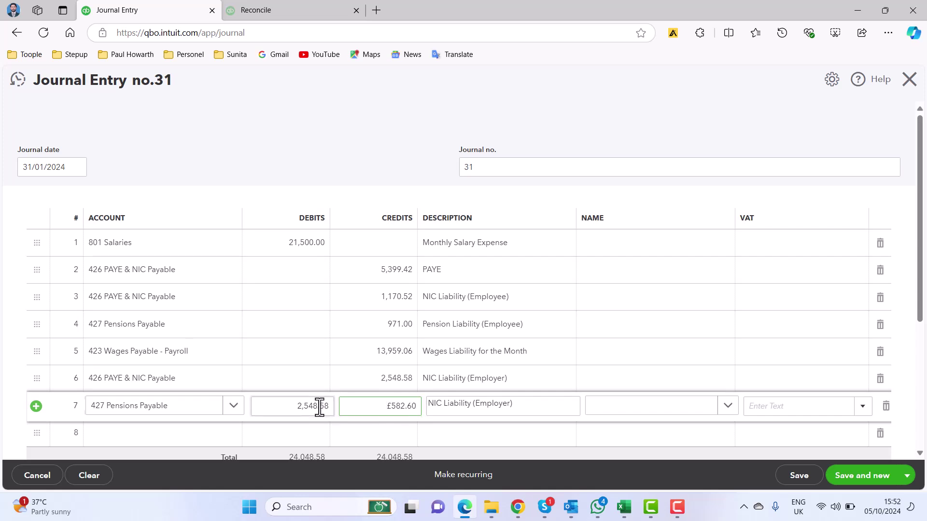
pyautogui.click(320, 407)
# Describe line 7 as Pension Liability (Employer), adapted from line 4's description
pyautogui.tripleClick(467, 405)
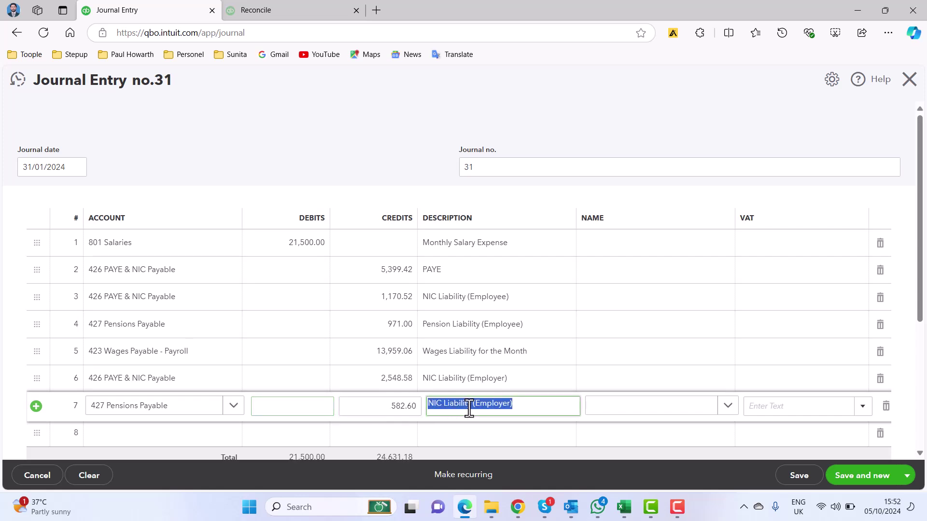
pyautogui.click(480, 326)
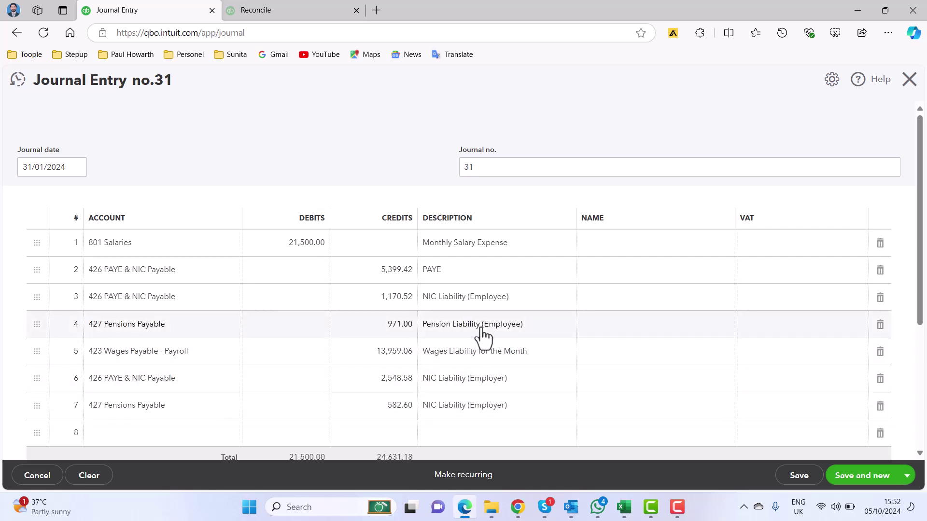
pyautogui.click(492, 408)
pyautogui.hotkey('ctrl', 'v')
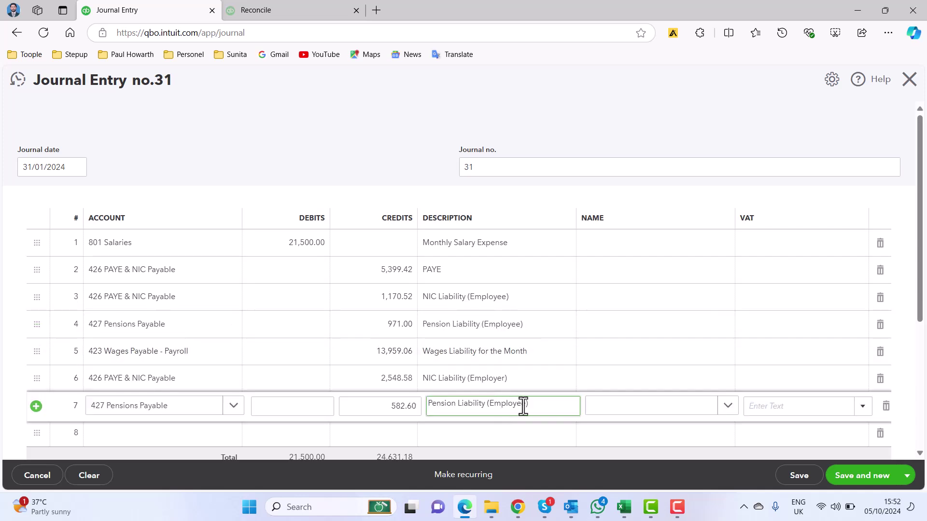
pyautogui.press('BackSpace')
pyautogui.press('BackSpace')
pyautogui.write('r)')
pyautogui.hotkey('alt', 'Tab')
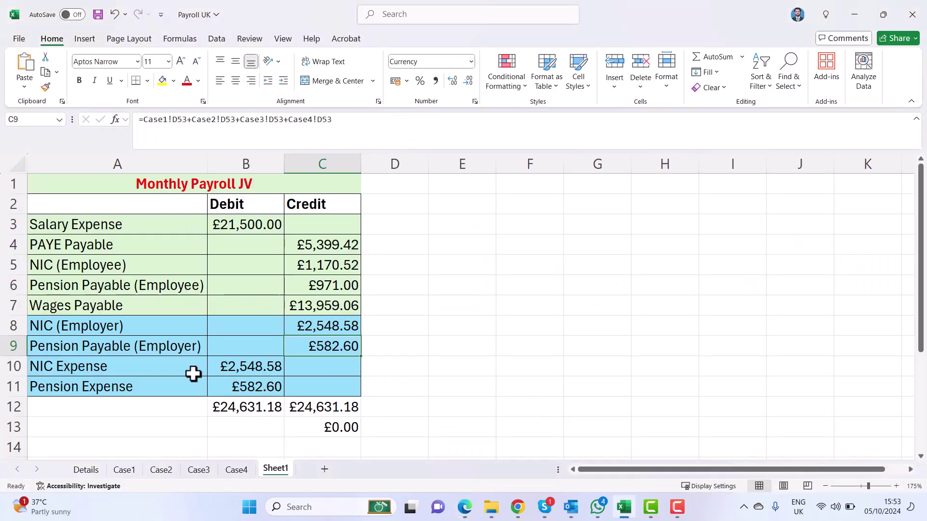
# Copy the NIC amount from Excel B10 and set line 8's account to 803 Employers National Insurance
pyautogui.click(274, 370)
pyautogui.hotkey('ctrl', 'c')
pyautogui.hotkey('alt', 'Tab')
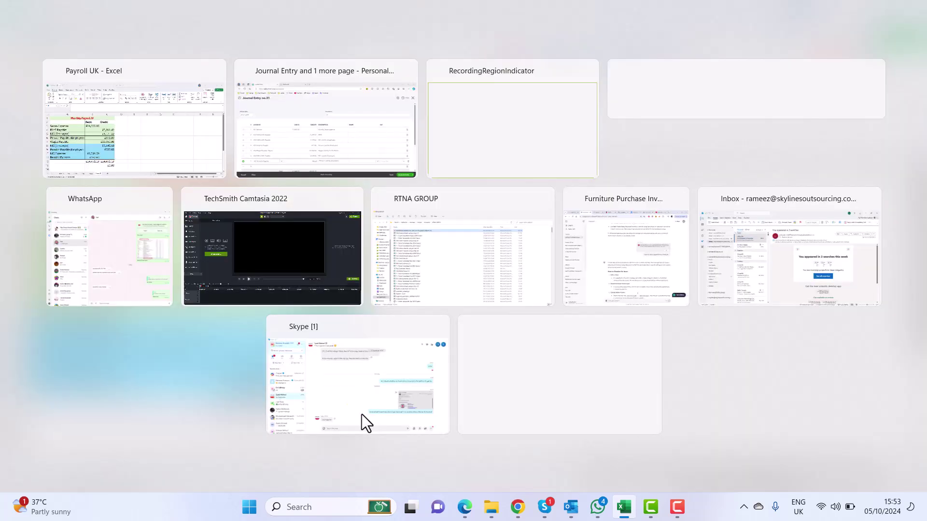
pyautogui.click(204, 434)
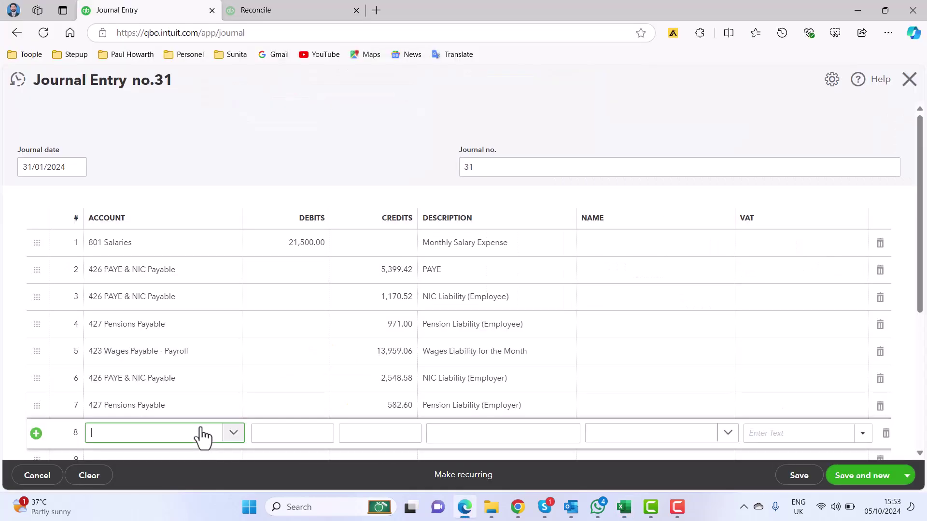
pyautogui.write('paye')
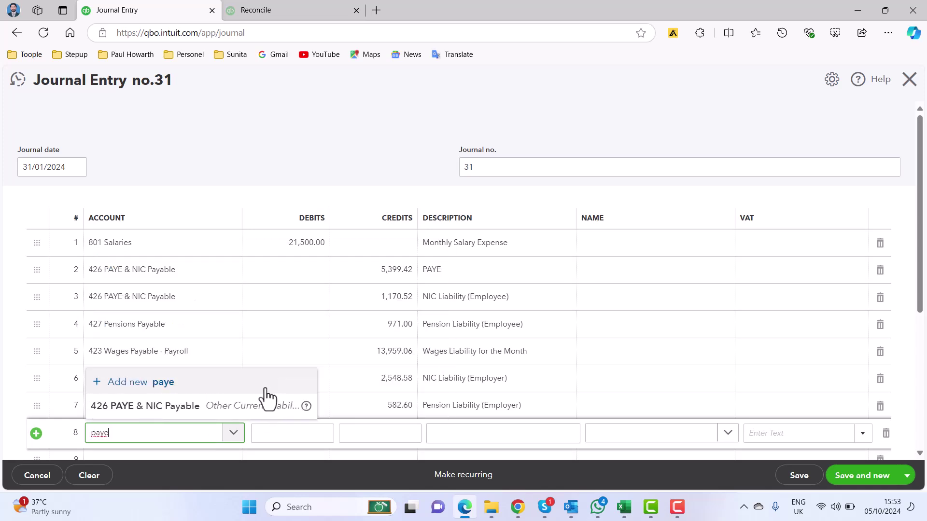
pyautogui.press('BackSpace')
pyautogui.press('BackSpace')
pyautogui.press('BackSpace')
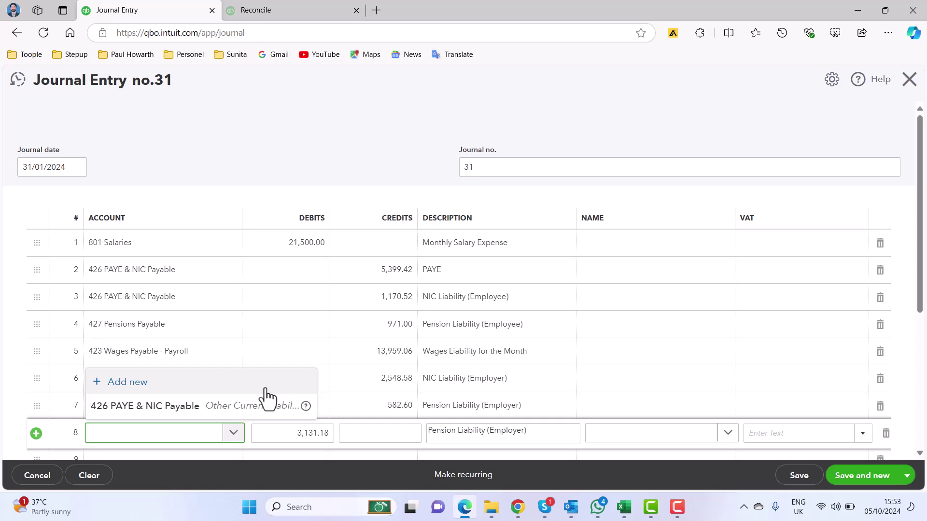
pyautogui.write('national')
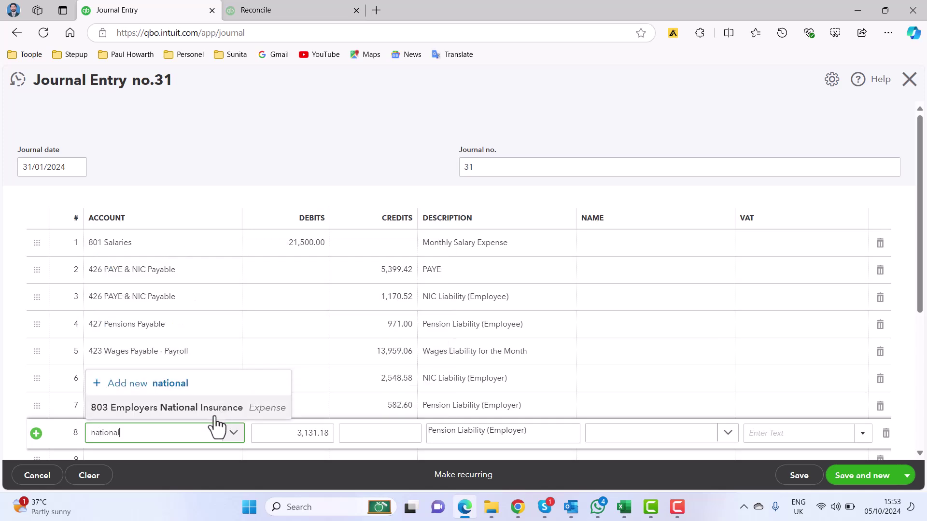
pyautogui.click(216, 414)
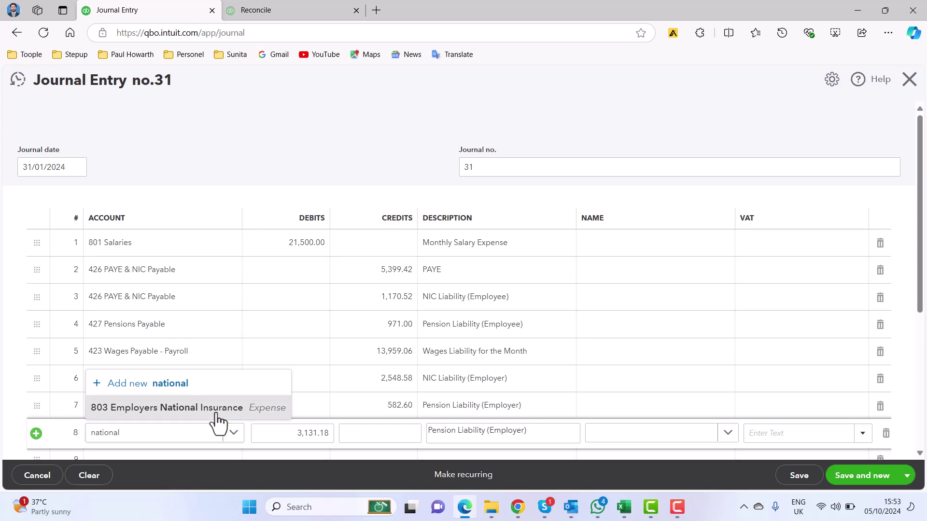
pyautogui.click(216, 414)
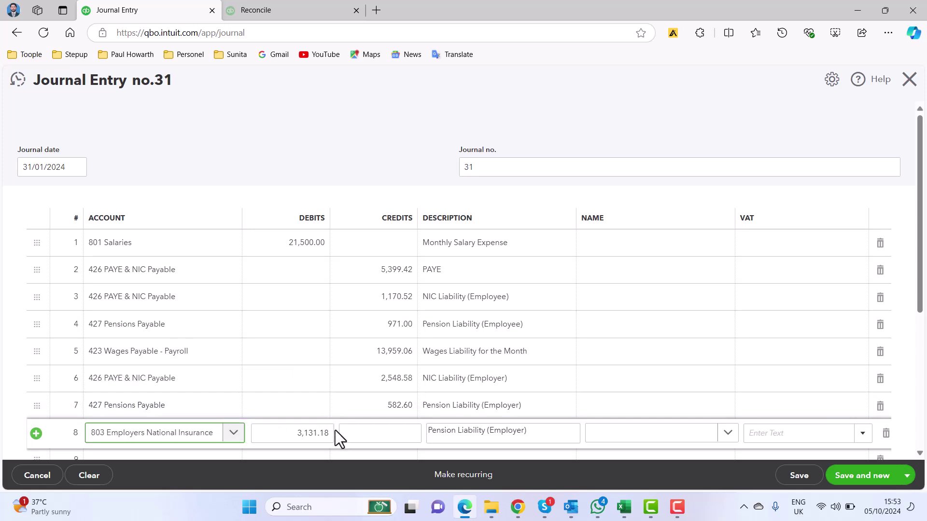
# Enter 2,548.58 as line 8's debit with the description NIC Expense
pyautogui.scroll(-1, 320, 423)
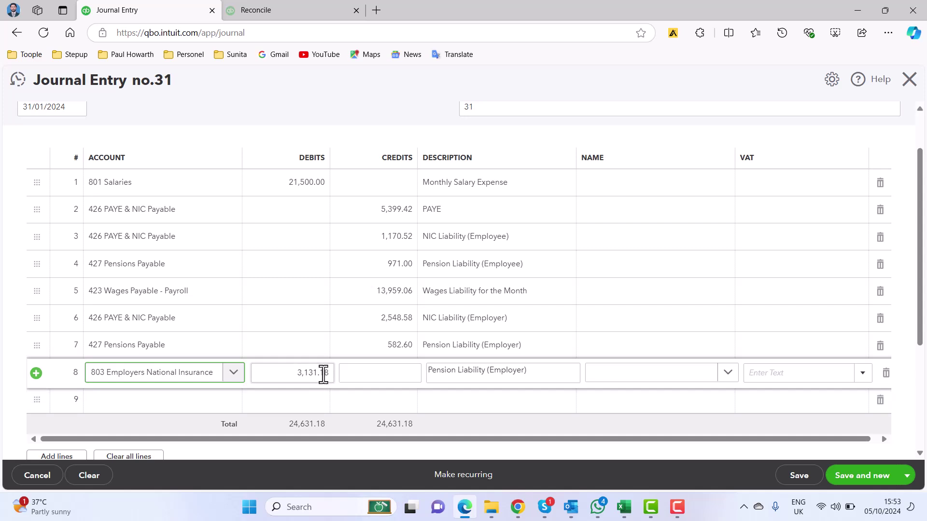
pyautogui.click(322, 372)
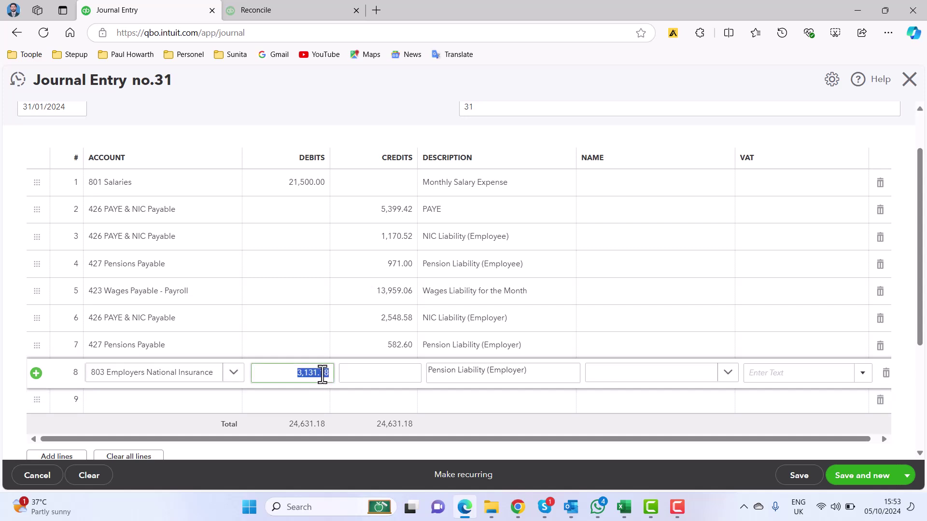
pyautogui.hotkey('ctrl', 'v')
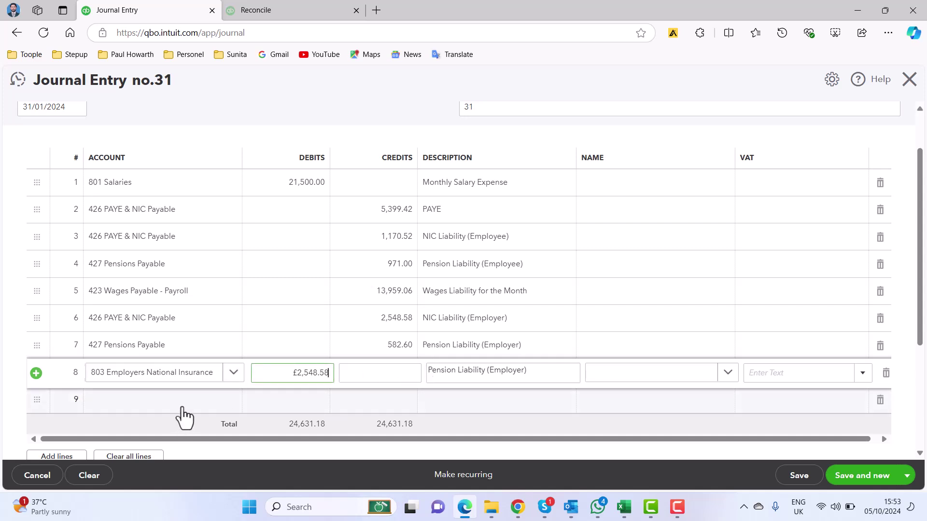
pyautogui.click(460, 376)
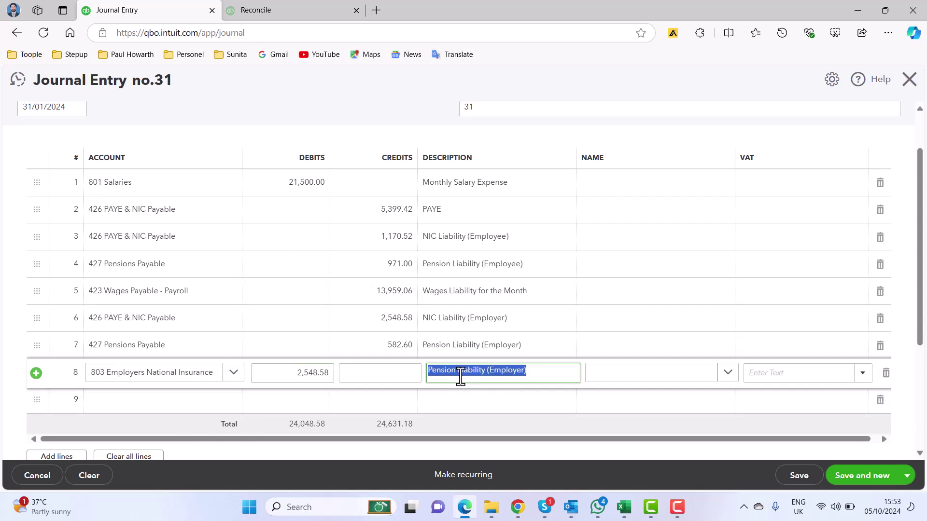
pyautogui.write('NIC Ex')
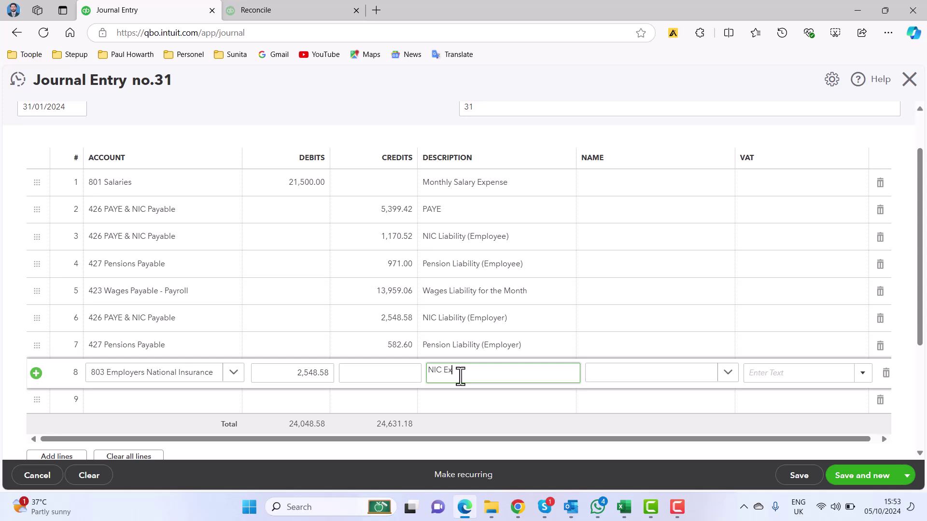
pyautogui.write('pense')
pyautogui.click(115, 410)
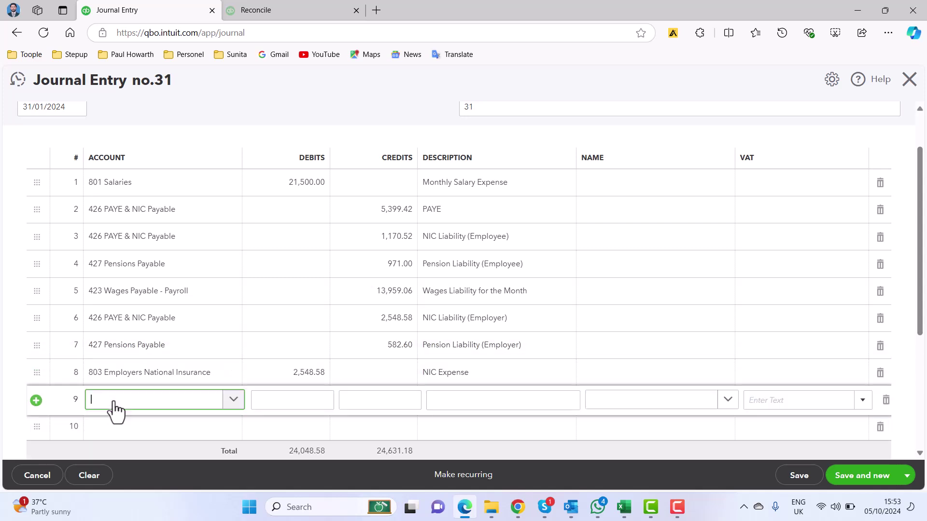
# Set line 9 to 804 Pensions Costs, debit 582.60, described as Pension Expense
pyautogui.write('pension')
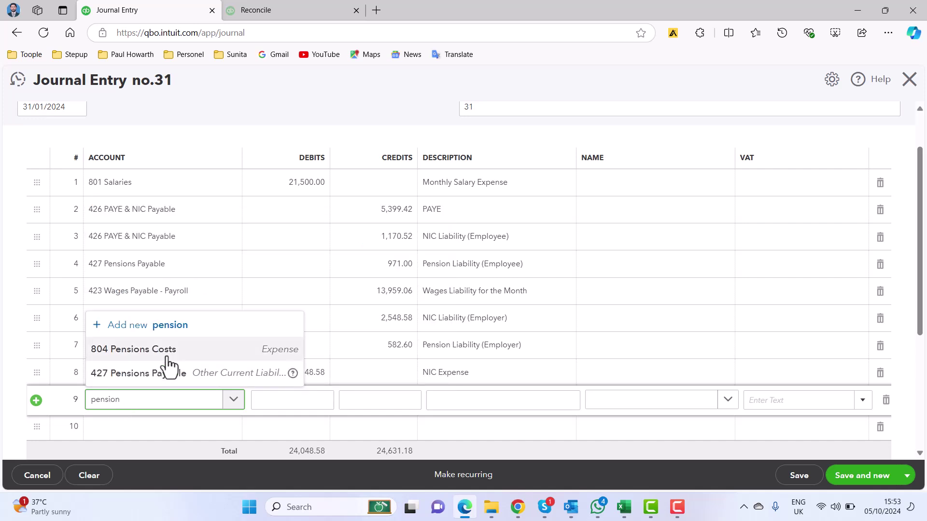
pyautogui.click(167, 357)
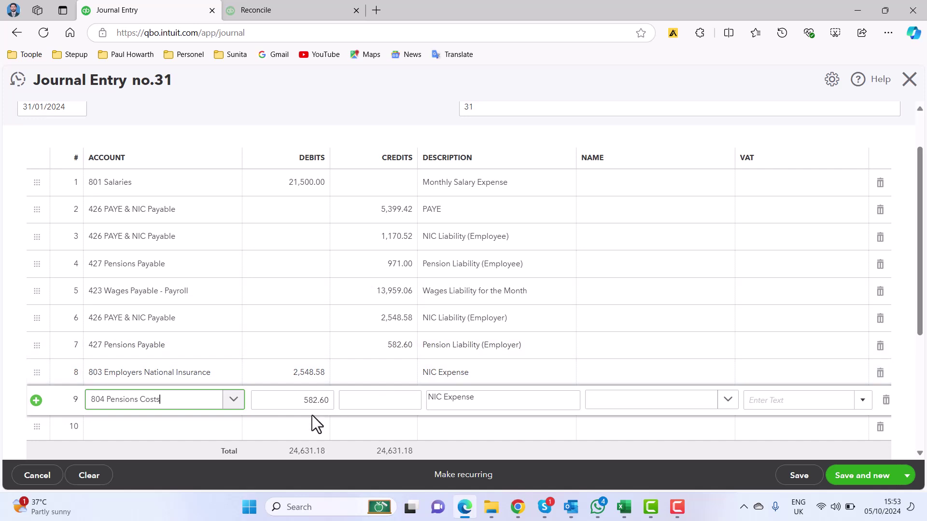
pyautogui.moveTo(474, 400); pyautogui.dragTo(433, 400)
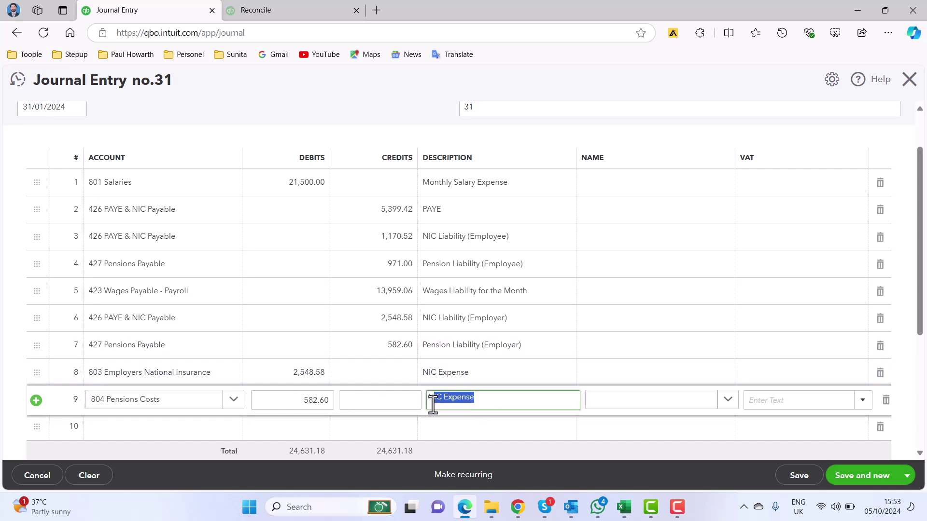
pyautogui.press('BackSpace')
pyautogui.write('Pensi')
pyautogui.write('on Expen')
pyautogui.write('se')
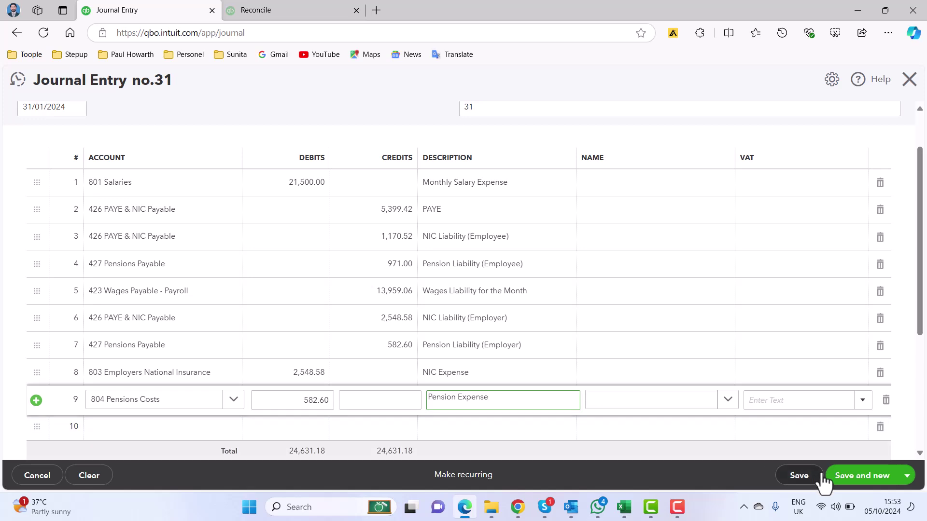
# Save journal entry no.31 and bring up its More actions menu
pyautogui.click(802, 482)
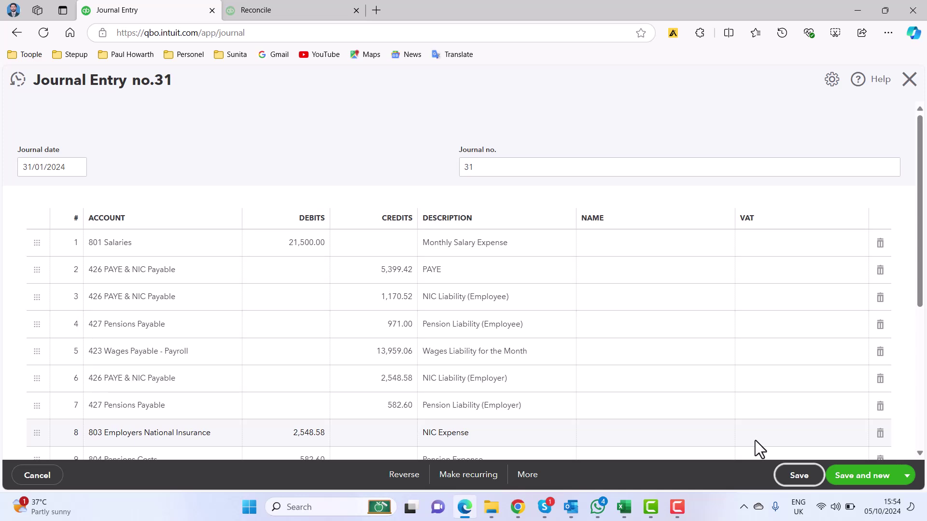
pyautogui.click(524, 475)
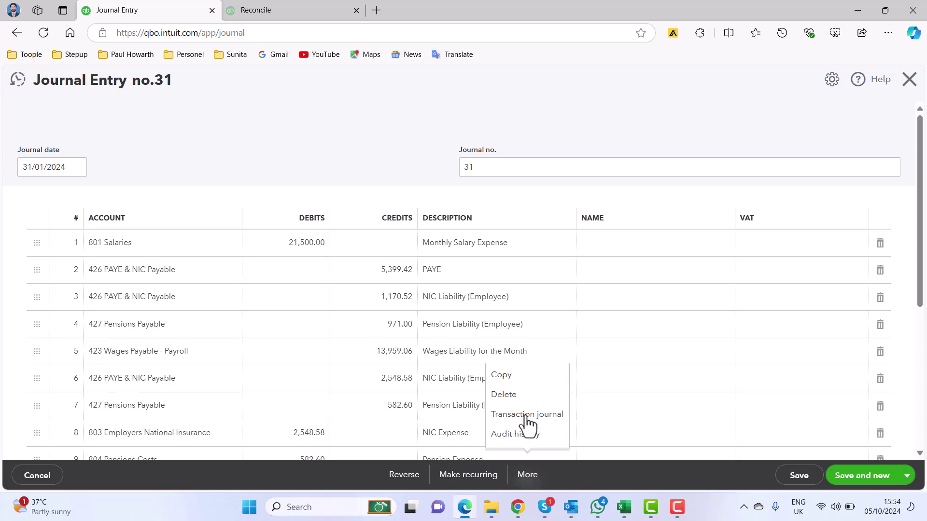
# Copy the entry as journal no.32, redate it to 29/02/2024, and save it
pyautogui.click(522, 376)
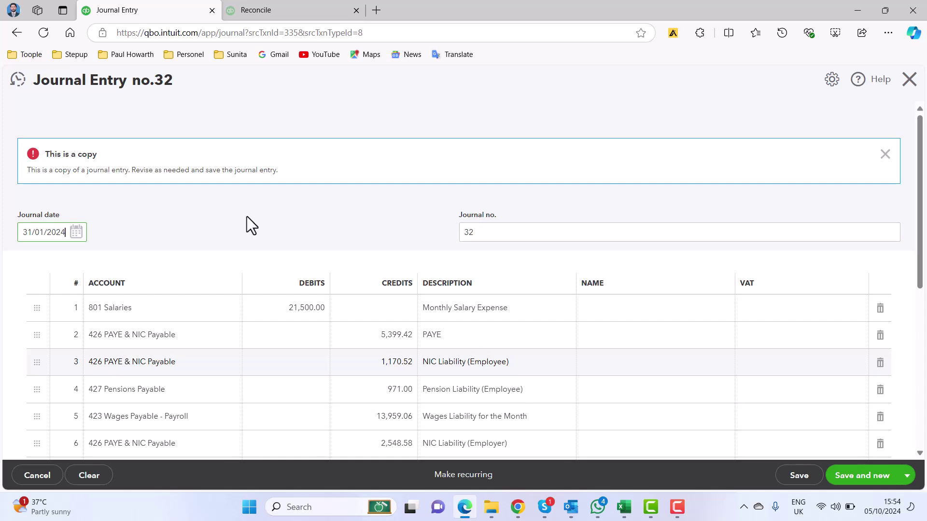
pyautogui.click(77, 233)
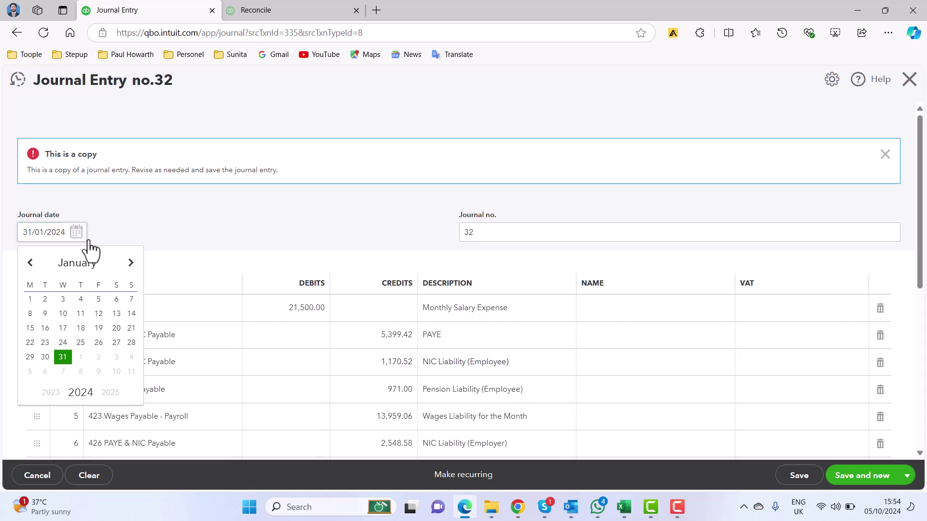
pyautogui.click(130, 262)
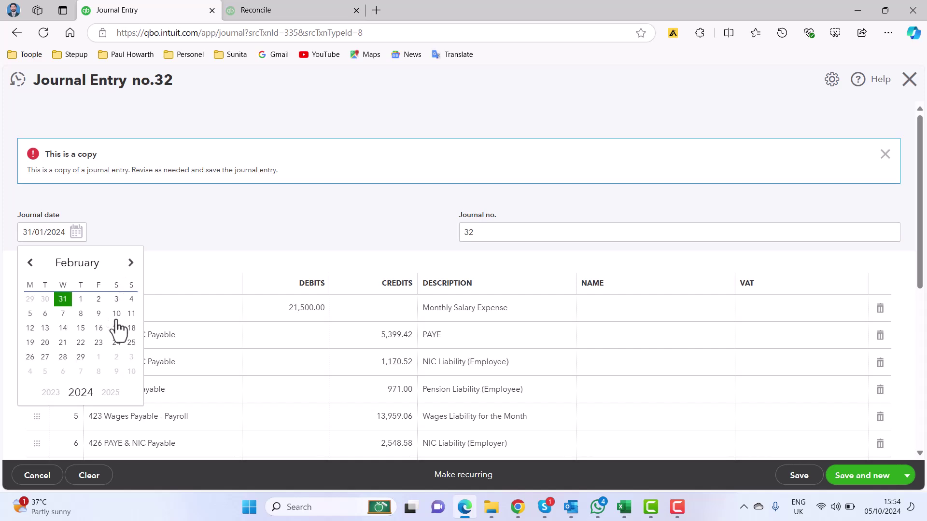
pyautogui.click(80, 357)
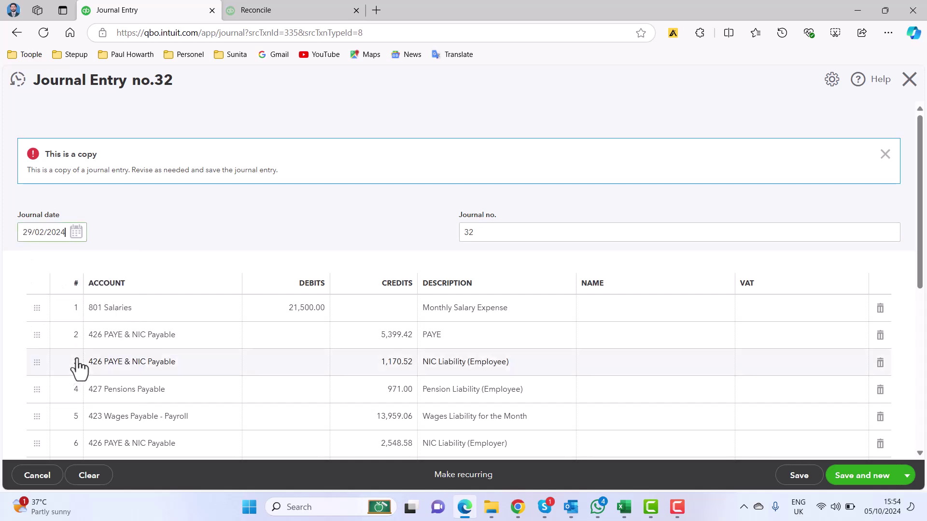
pyautogui.click(785, 476)
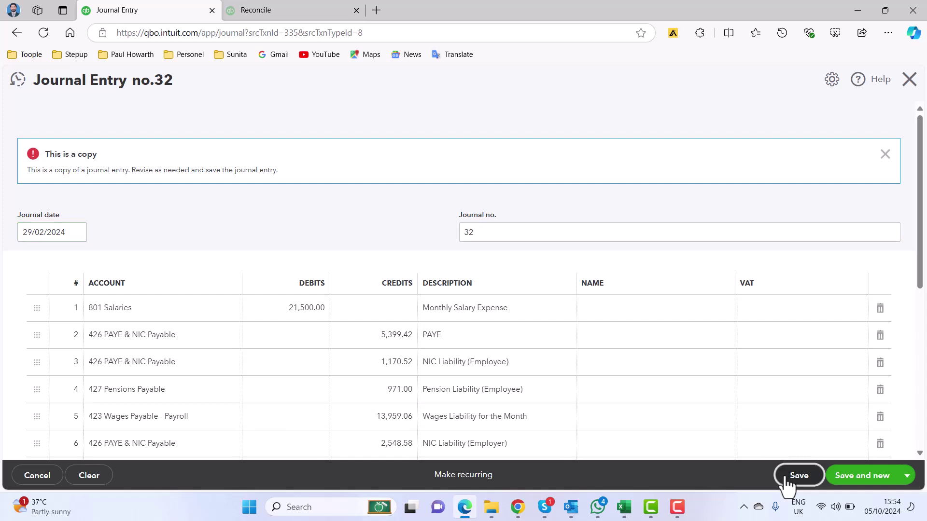